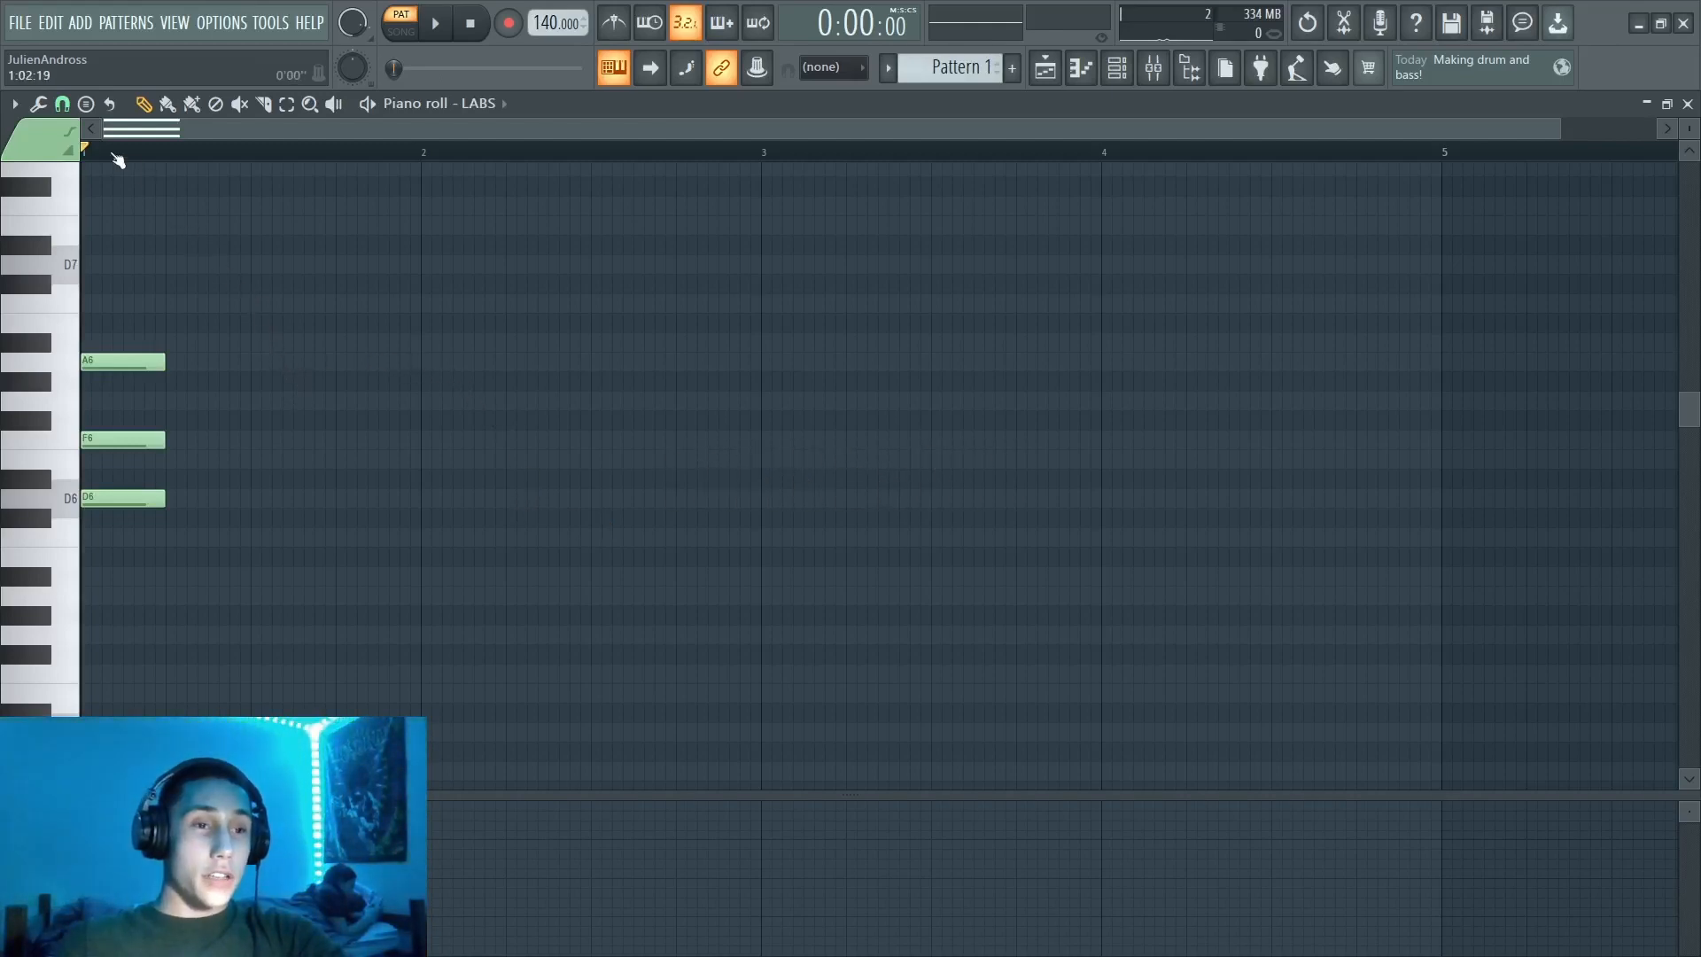
Open the piano roll's scale highlighting options.
{"action": "left_click", "coordinate": [15, 105]}
{"action": "mouse_move", "coordinate": [59, 209]}
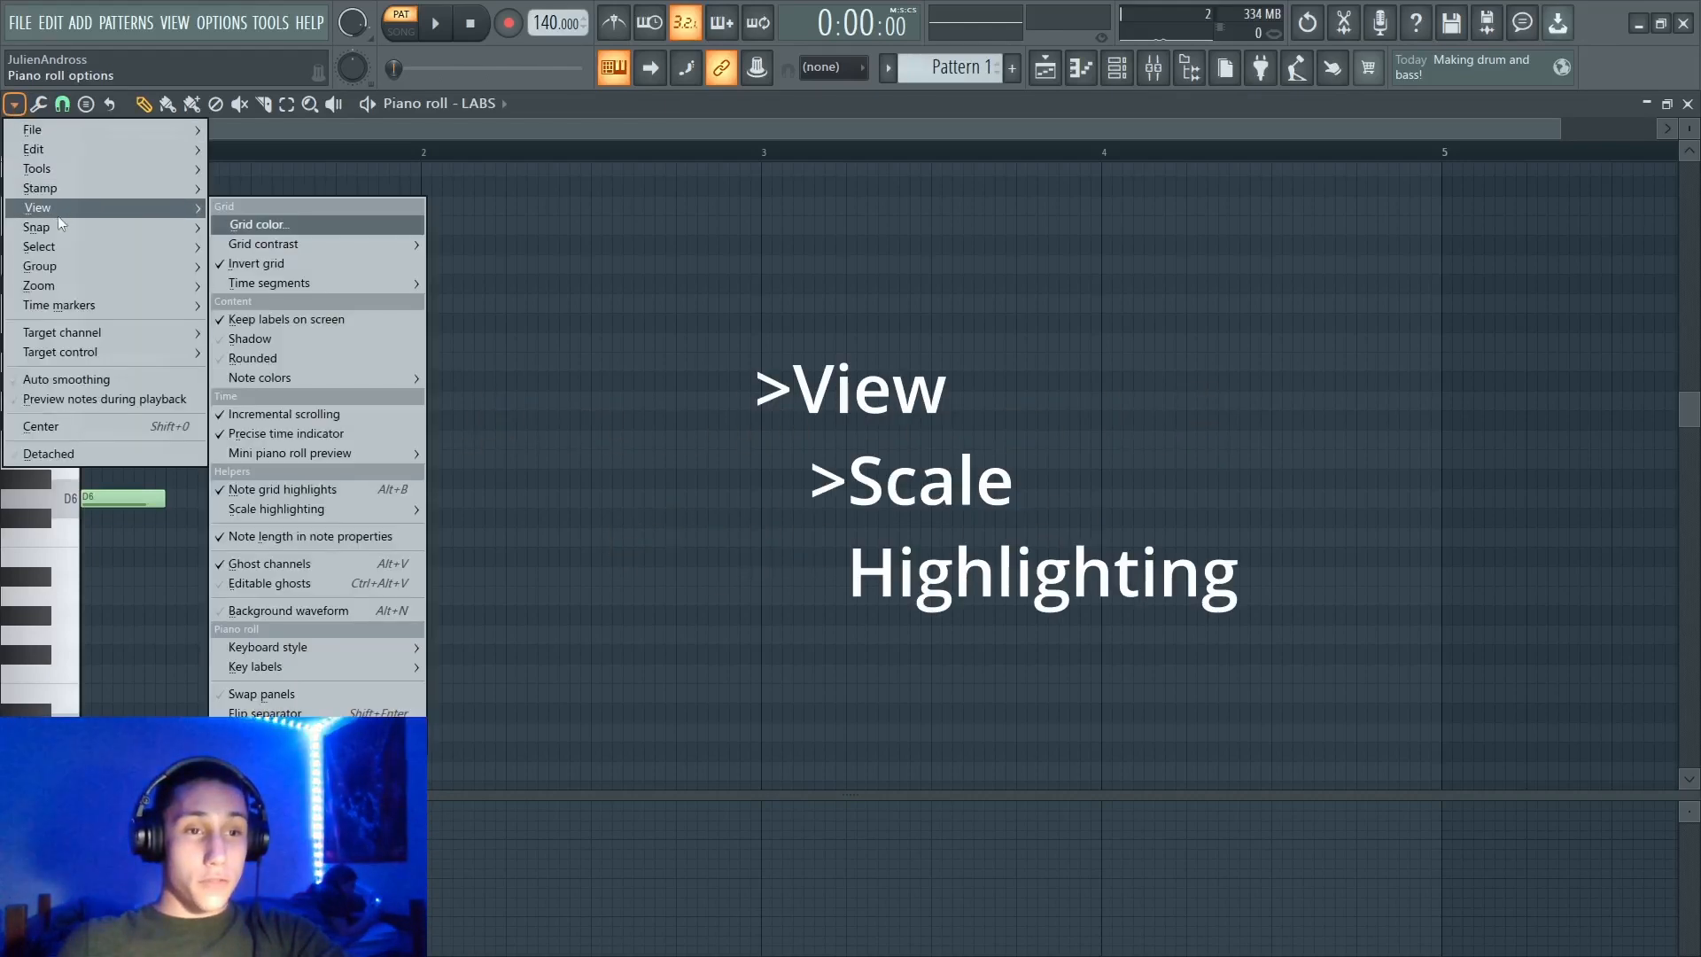
{"action": "mouse_move", "coordinate": [328, 507]}
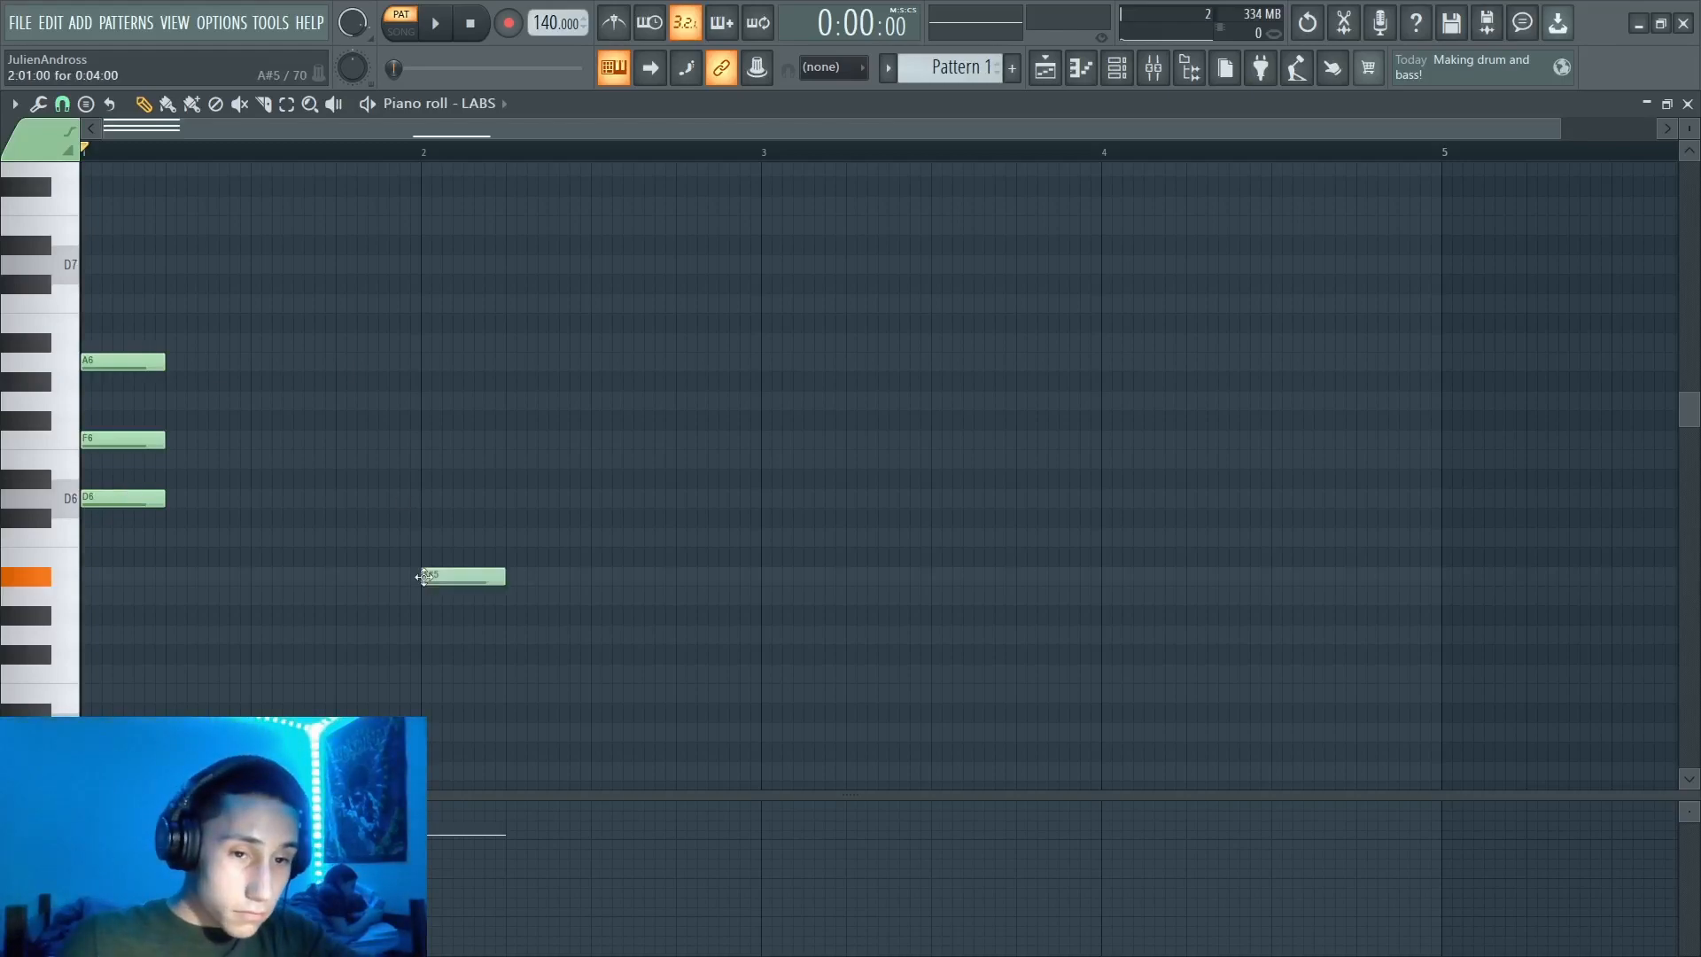
Add an A#5, D6 and F6 chord at bar 2 and an F6, A6 and C7 chord at bar 3.
{"action": "left_click", "coordinate": [427, 577]}
{"action": "left_click", "coordinate": [427, 497]}
{"action": "left_click", "coordinate": [427, 439]}
{"action": "left_click", "coordinate": [766, 440]}
{"action": "left_click", "coordinate": [766, 361]}
{"action": "left_click", "coordinate": [762, 303]}
Add a C6, E6 and G6 chord at bar 4 and play back the four-chord progression.
{"action": "left_click", "coordinate": [1108, 537]}
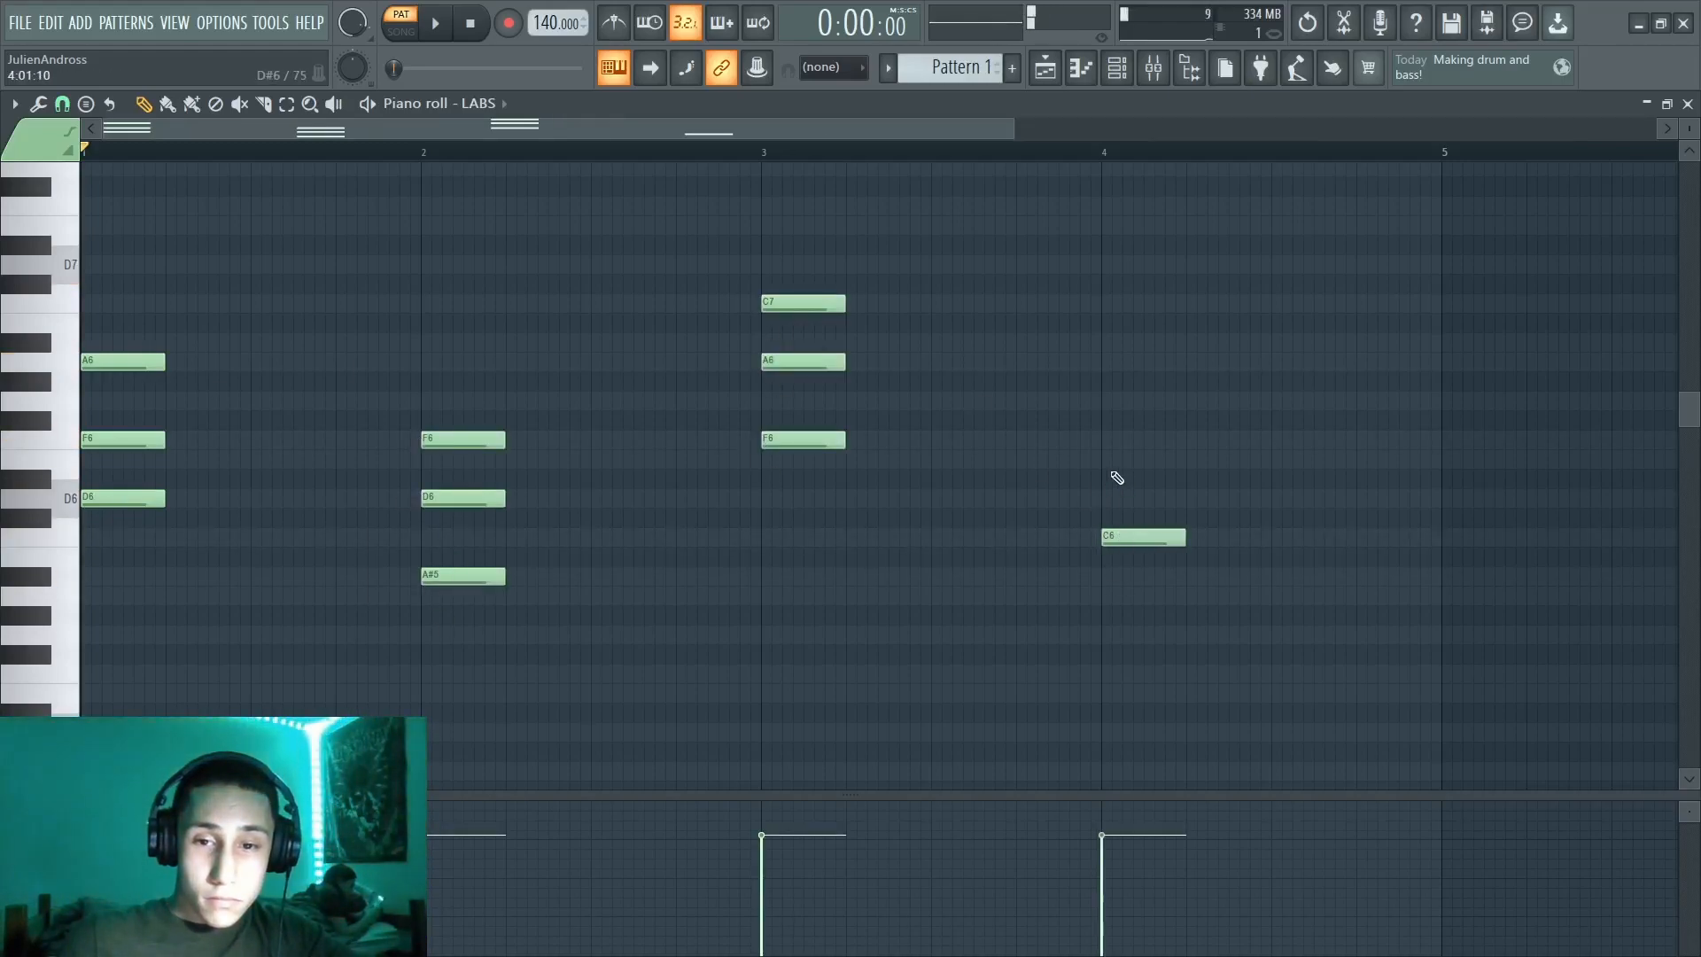
{"action": "left_click", "coordinate": [1108, 459]}
{"action": "left_click", "coordinate": [1106, 401]}
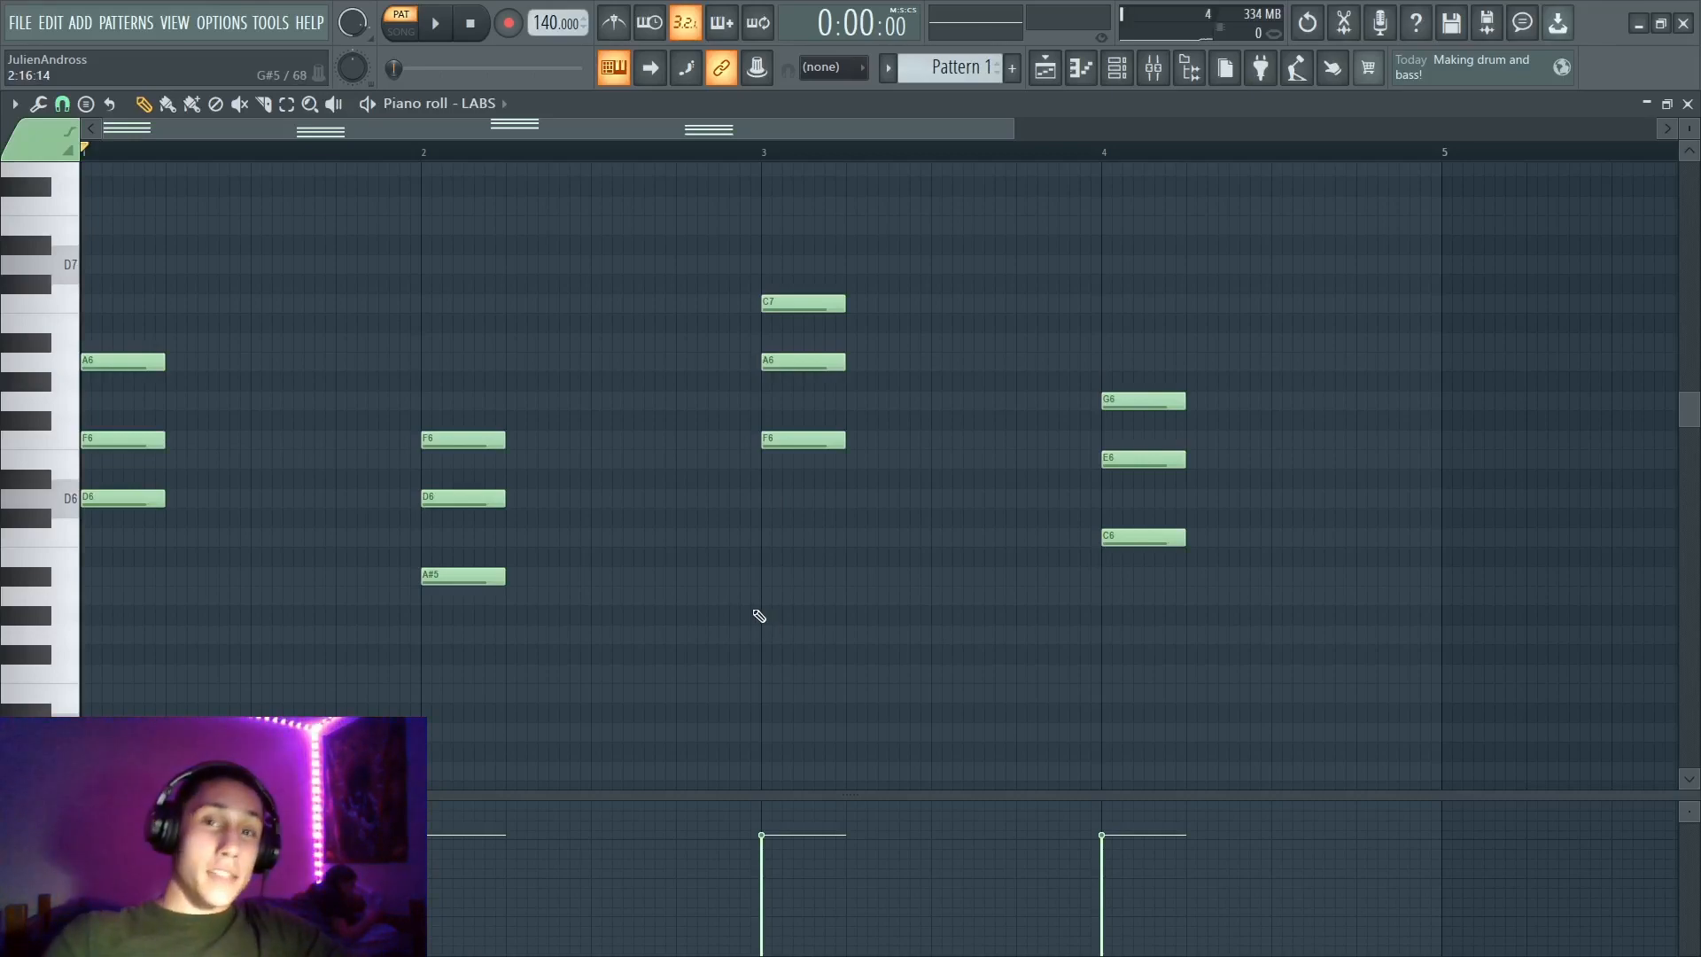
{"action": "left_click", "coordinate": [14, 104]}
{"action": "left_click", "coordinate": [610, 366]}
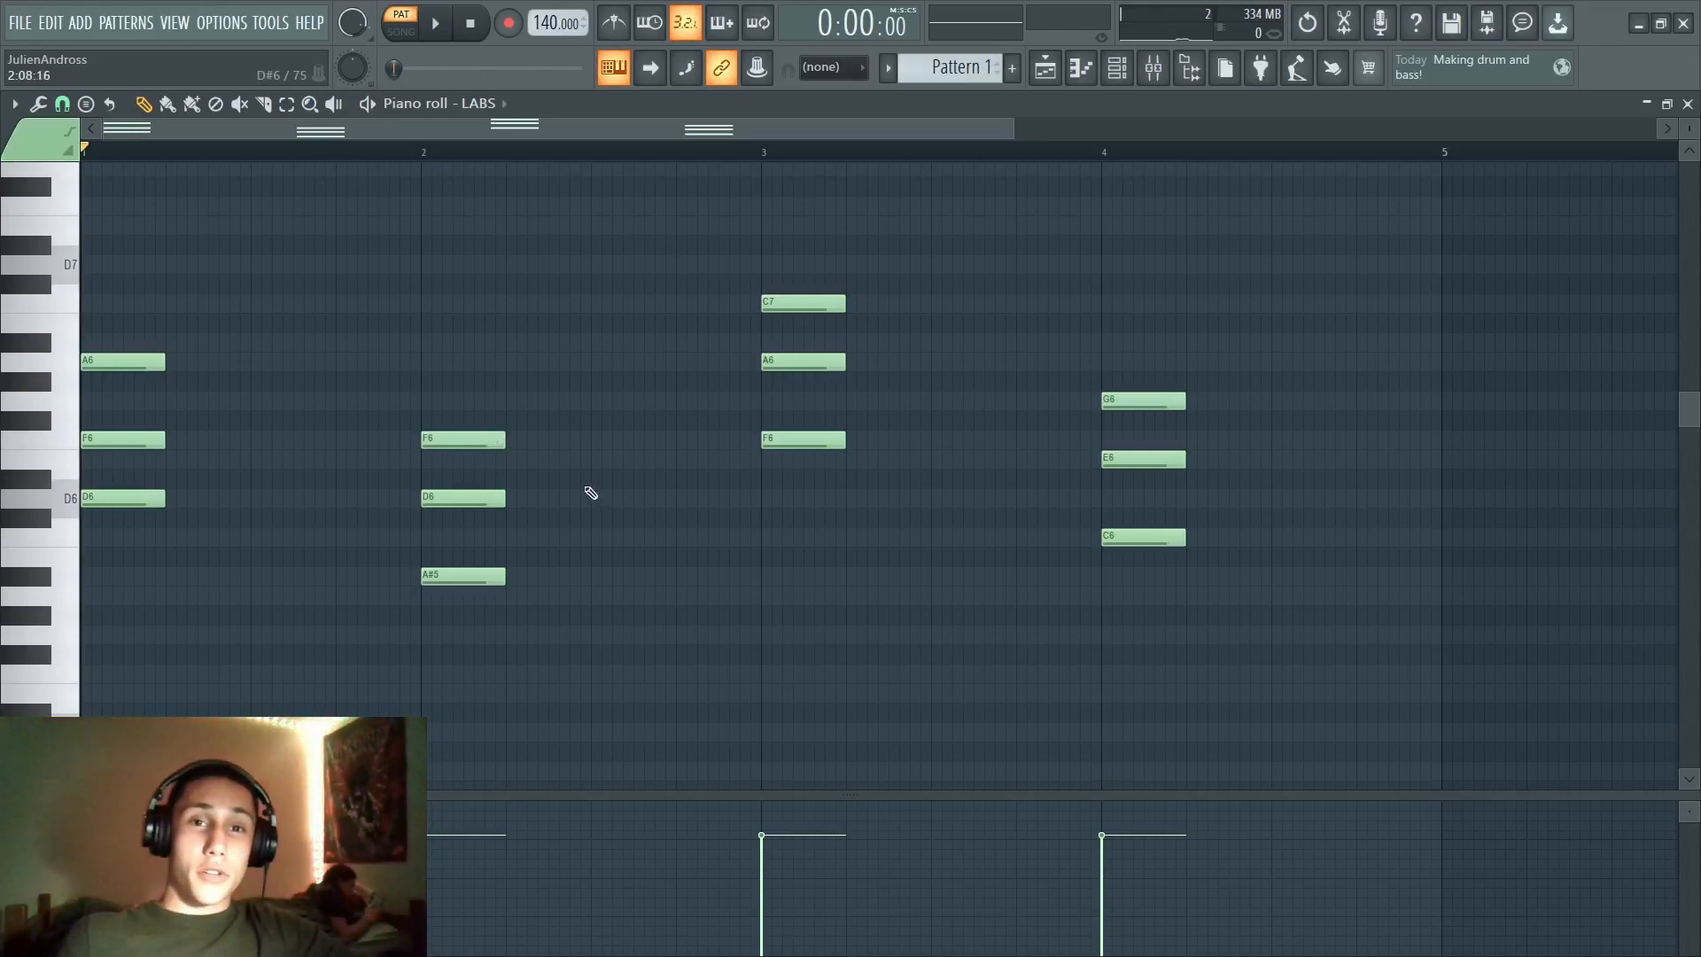
{"action": "key", "text": "space"}
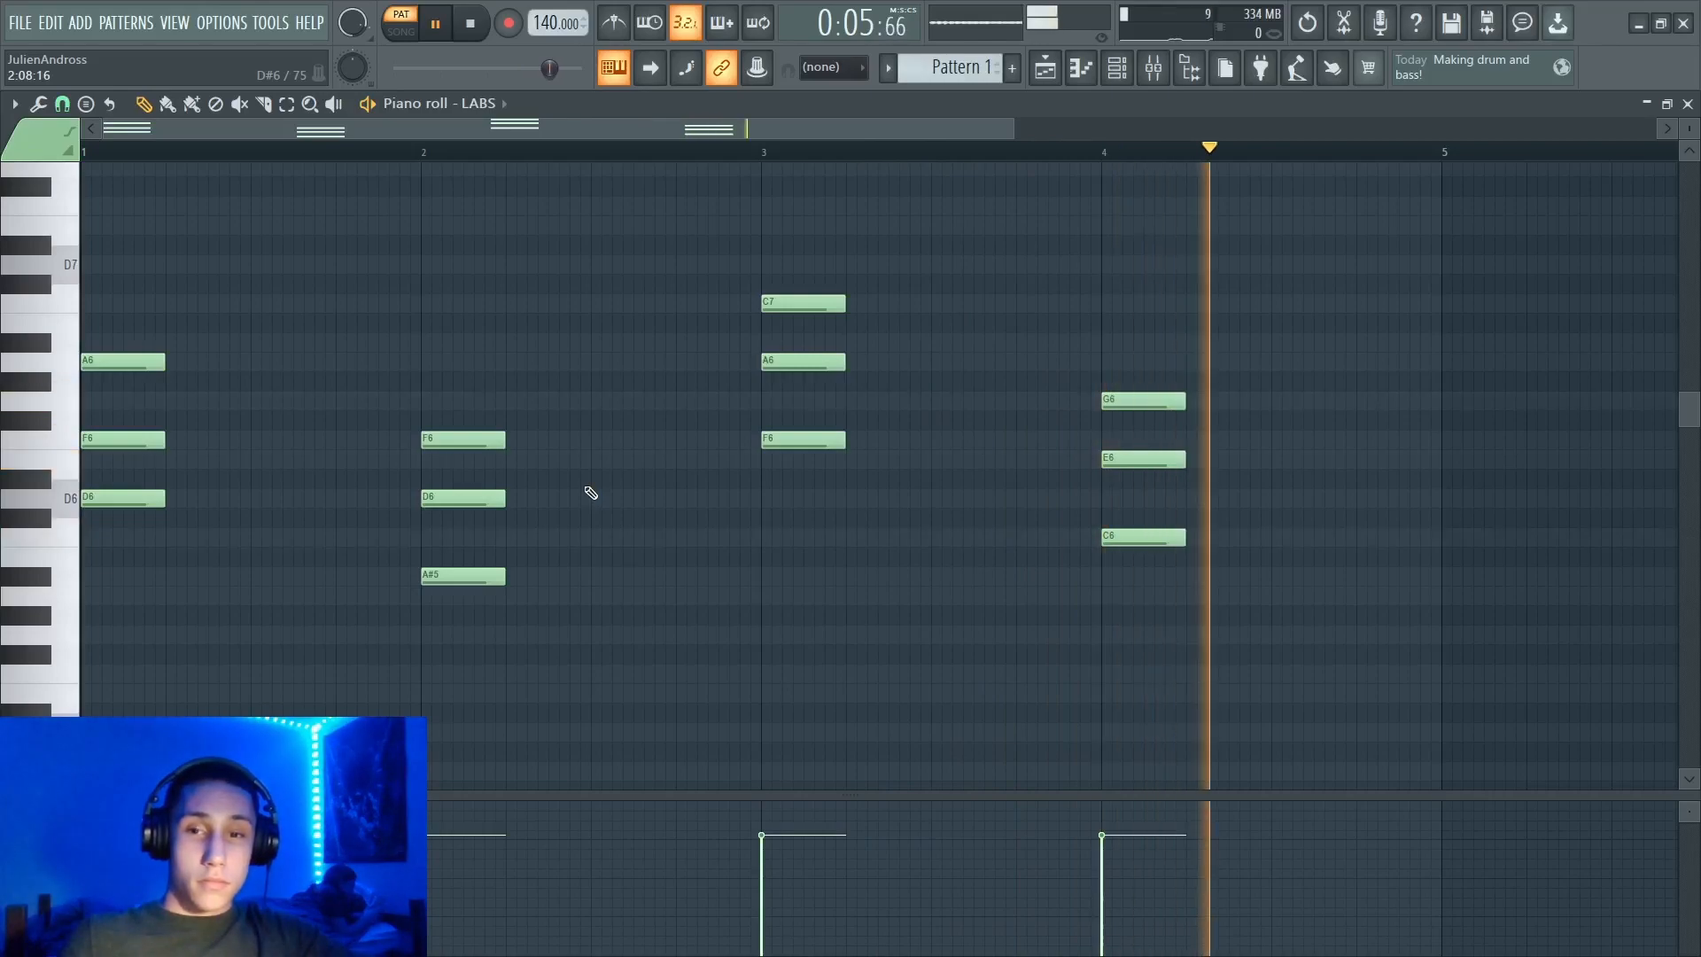
{"action": "key", "text": "space"}
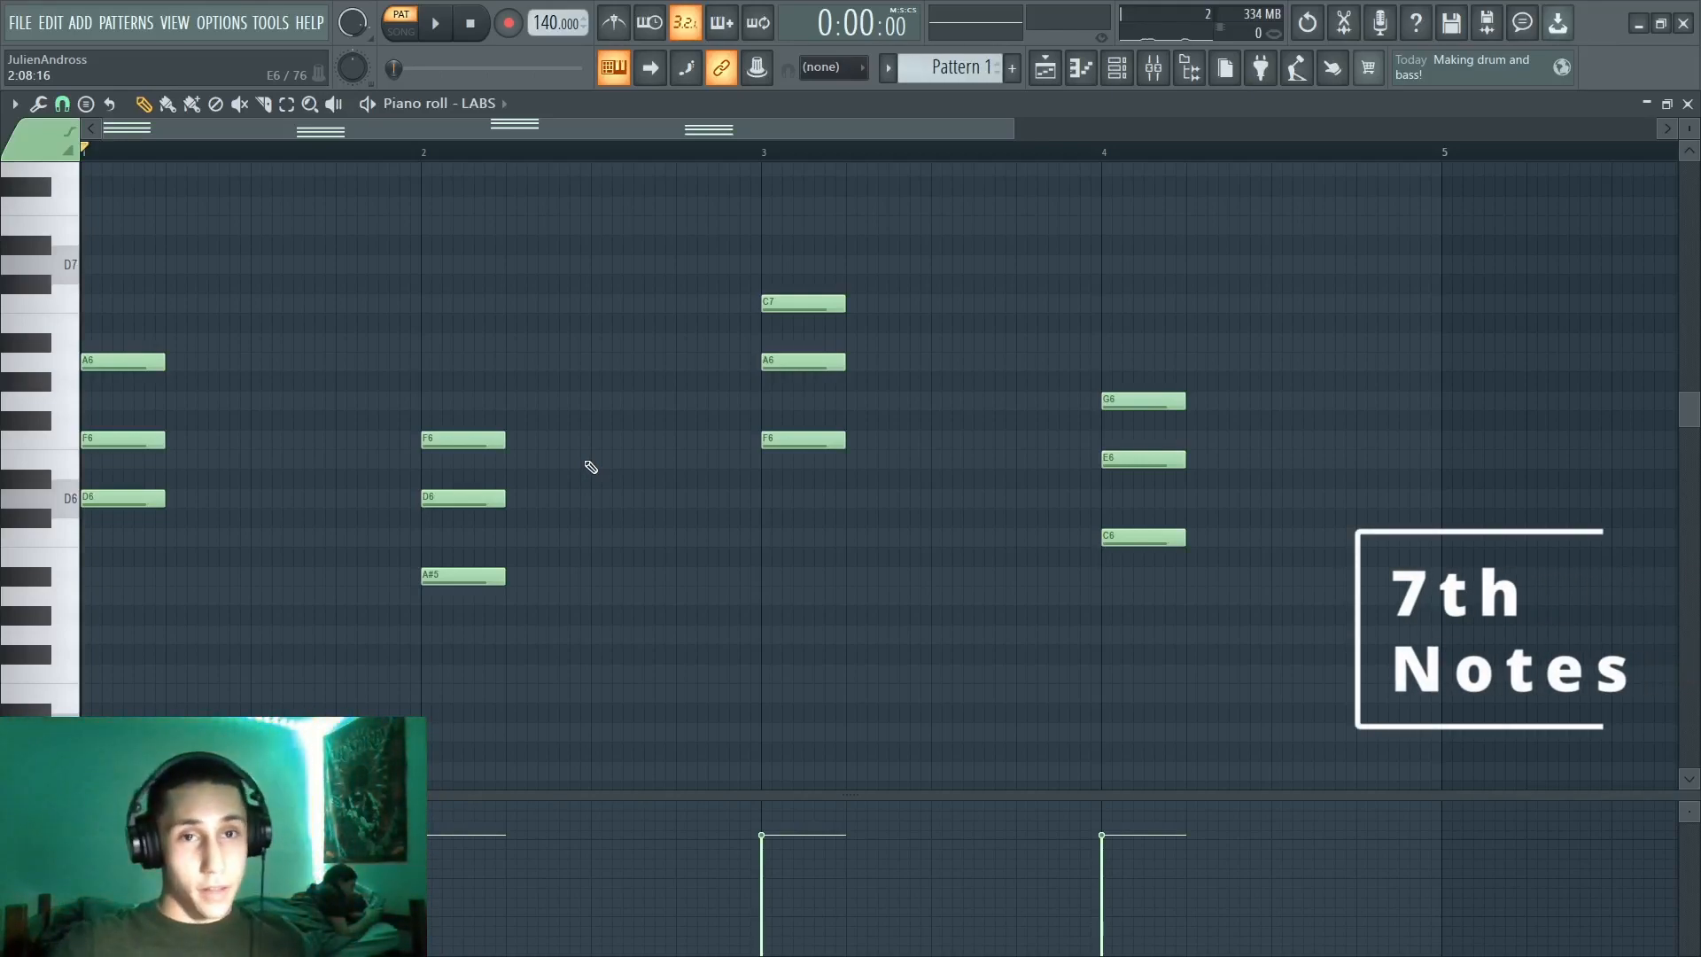
Add the seventh notes C7, A6, E7 and A#6 on top of the chords in bars 1 to 4 and play them back.
{"action": "left_click", "coordinate": [117, 502]}
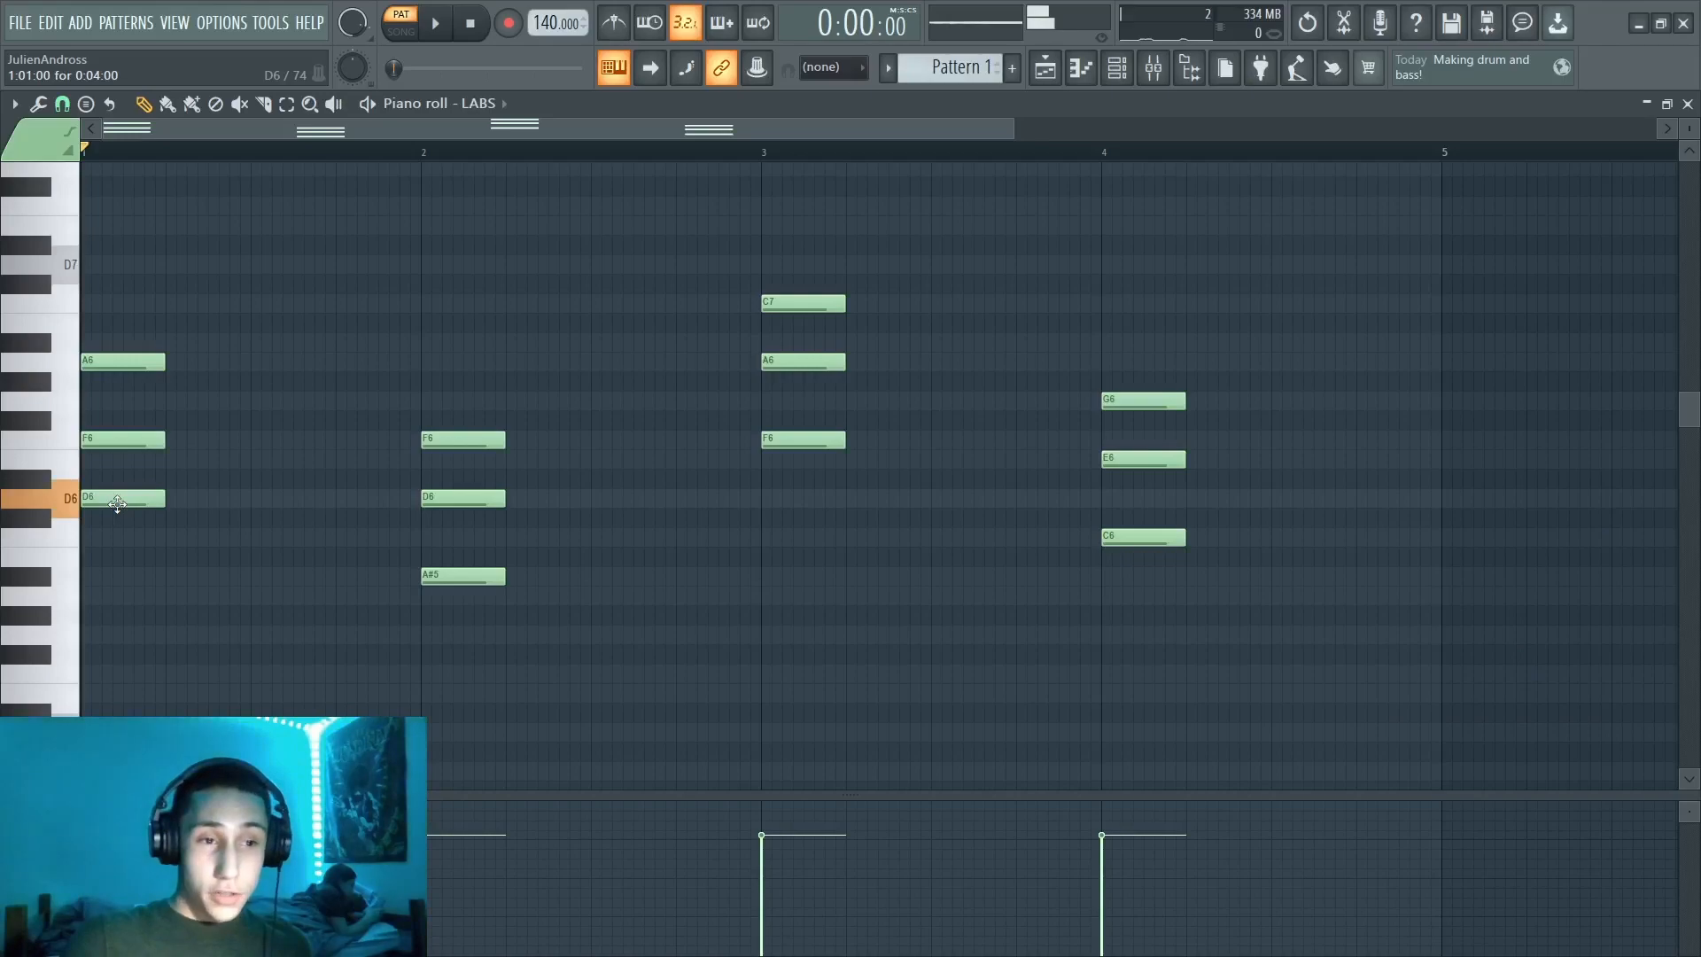
{"action": "left_click", "coordinate": [120, 438]}
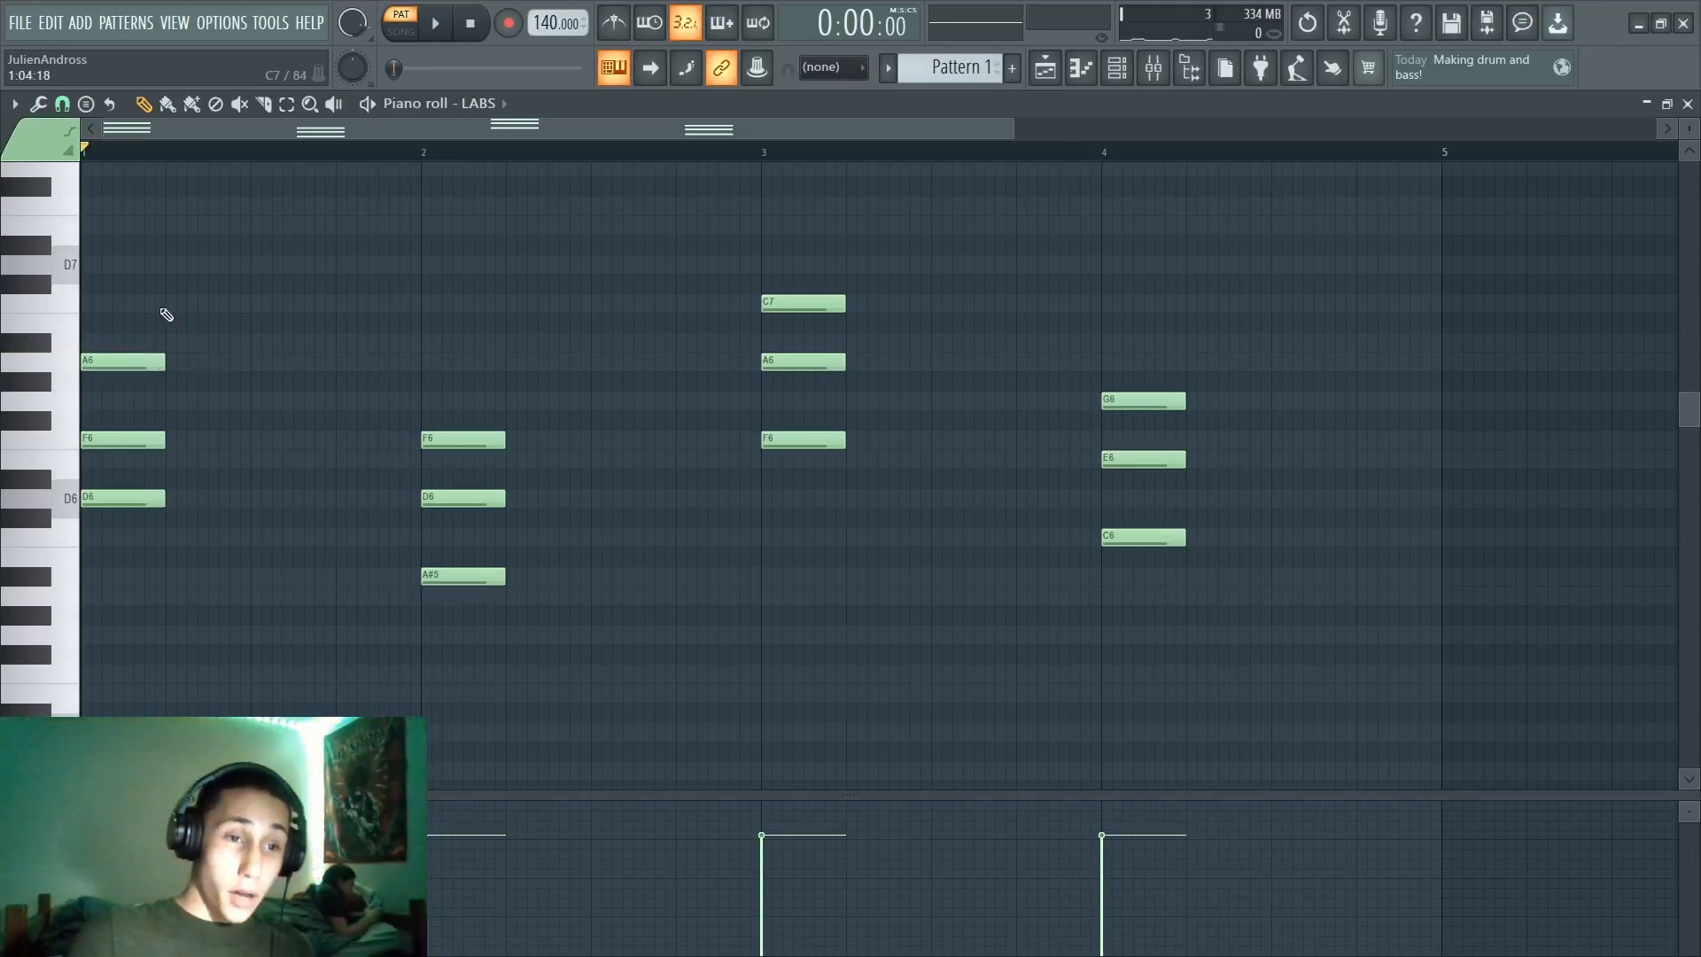
{"action": "left_click_drag", "start_coordinate": [158, 306], "coordinate": [88, 306]}
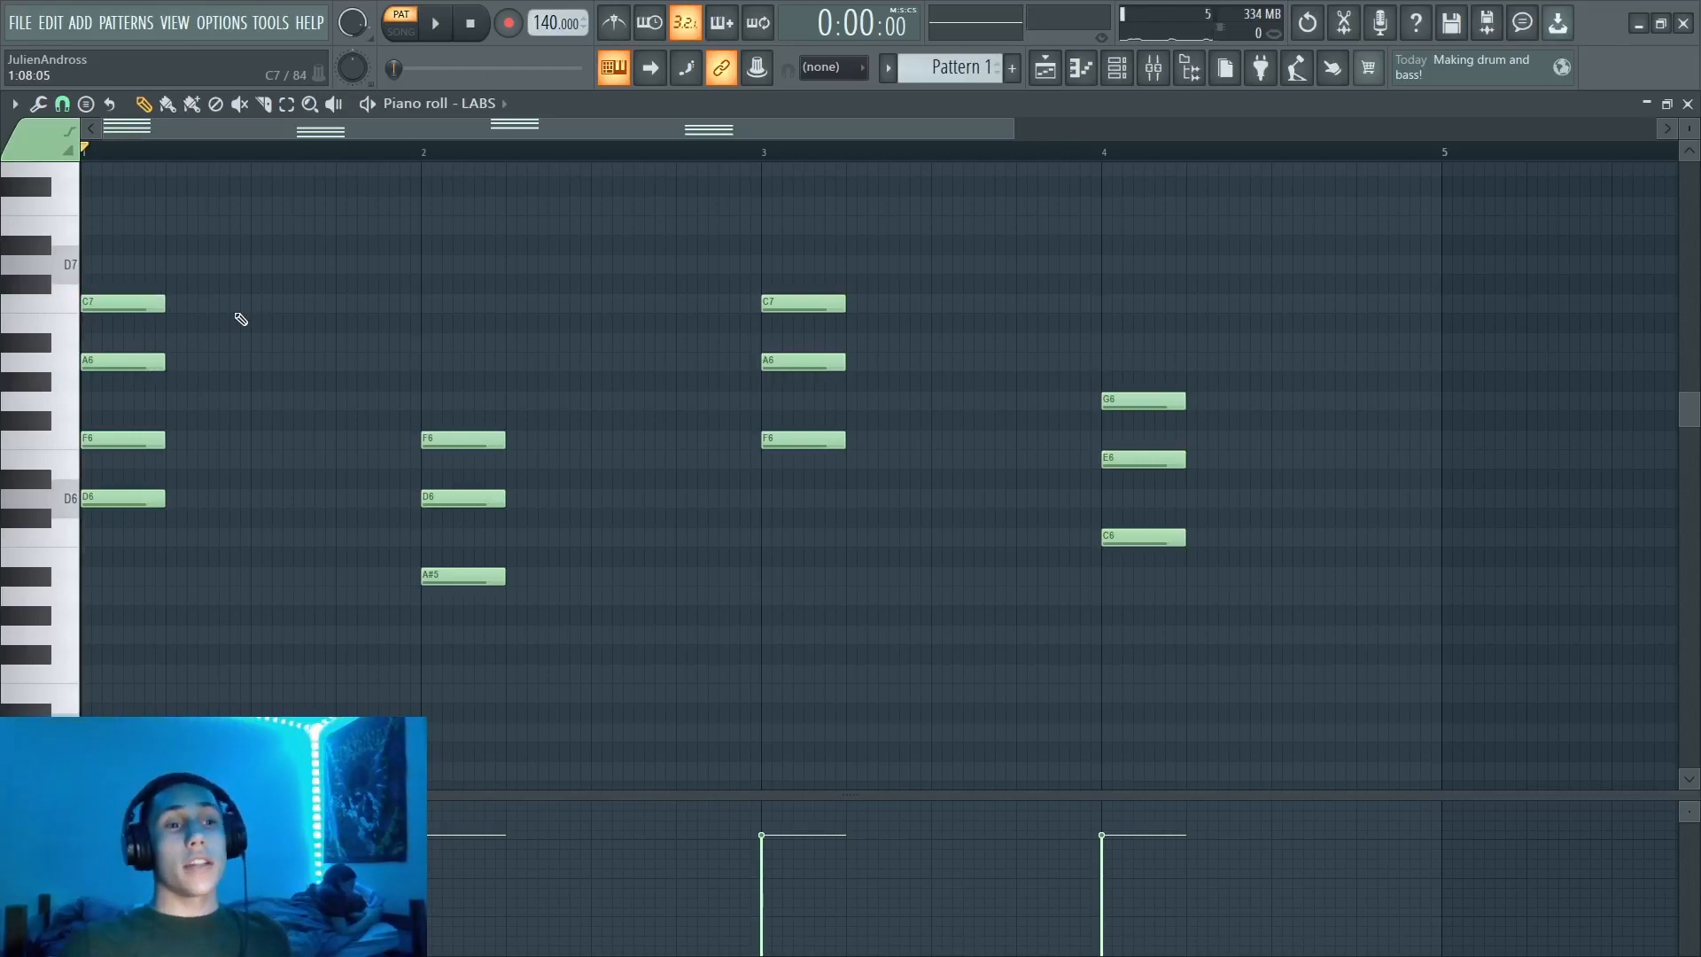
{"action": "left_click", "coordinate": [425, 362]}
{"action": "left_click", "coordinate": [769, 224]}
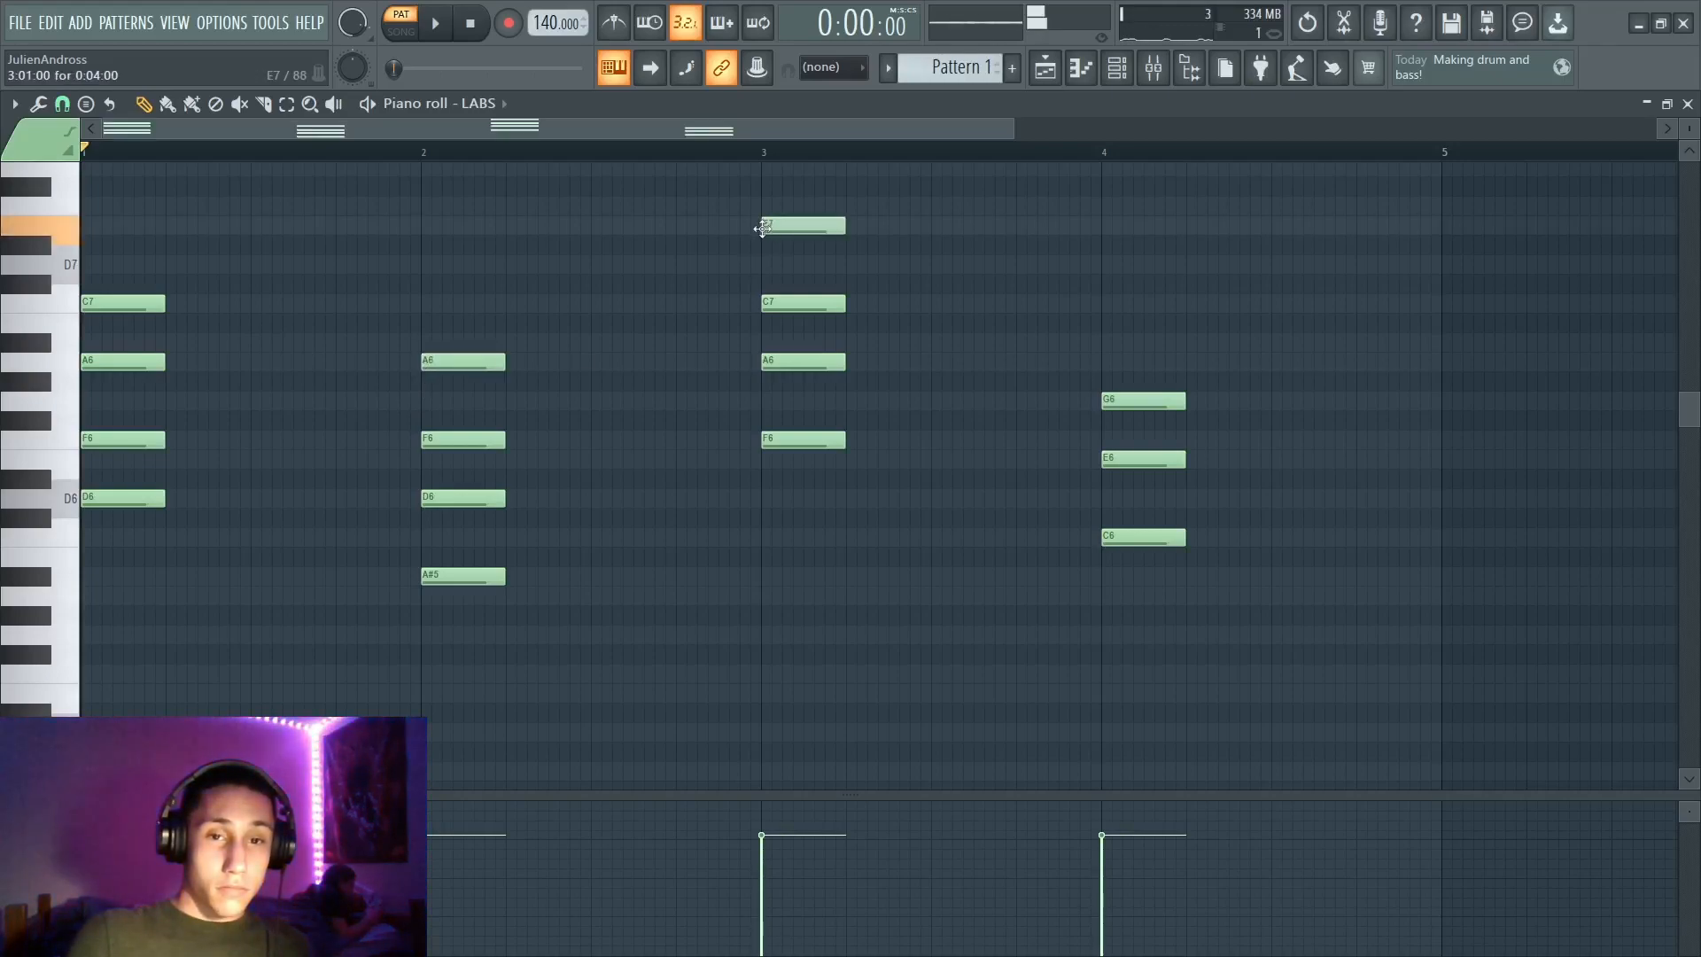
{"action": "left_click", "coordinate": [1111, 343]}
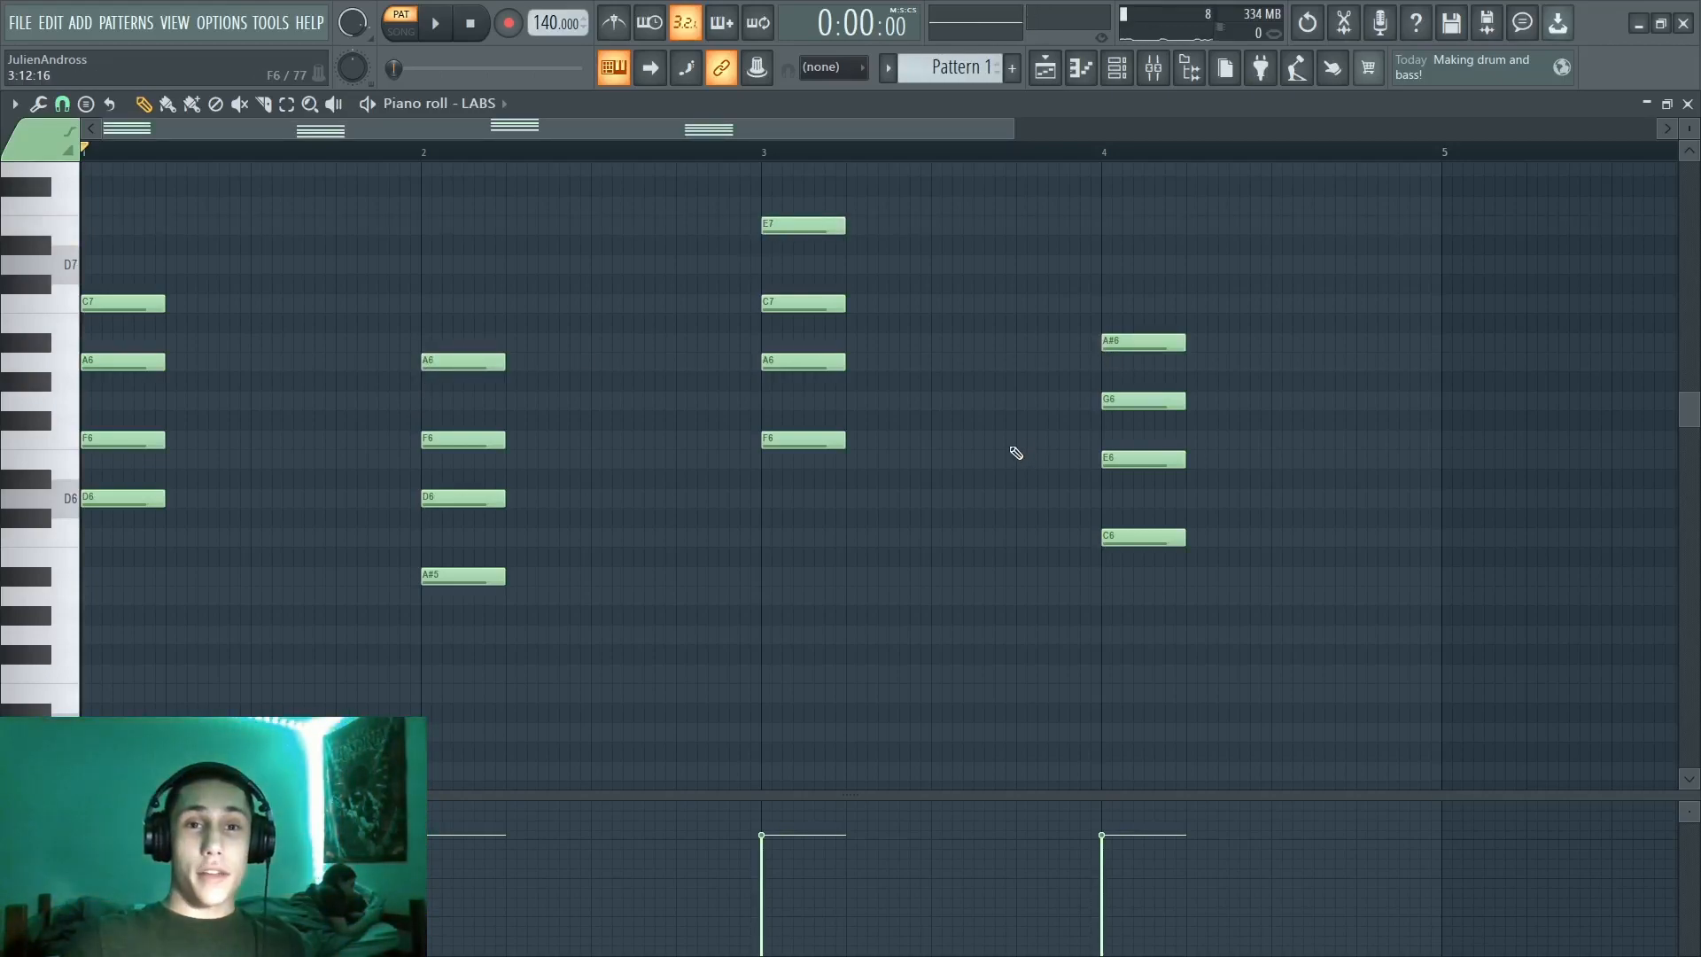
{"action": "key", "text": "space"}
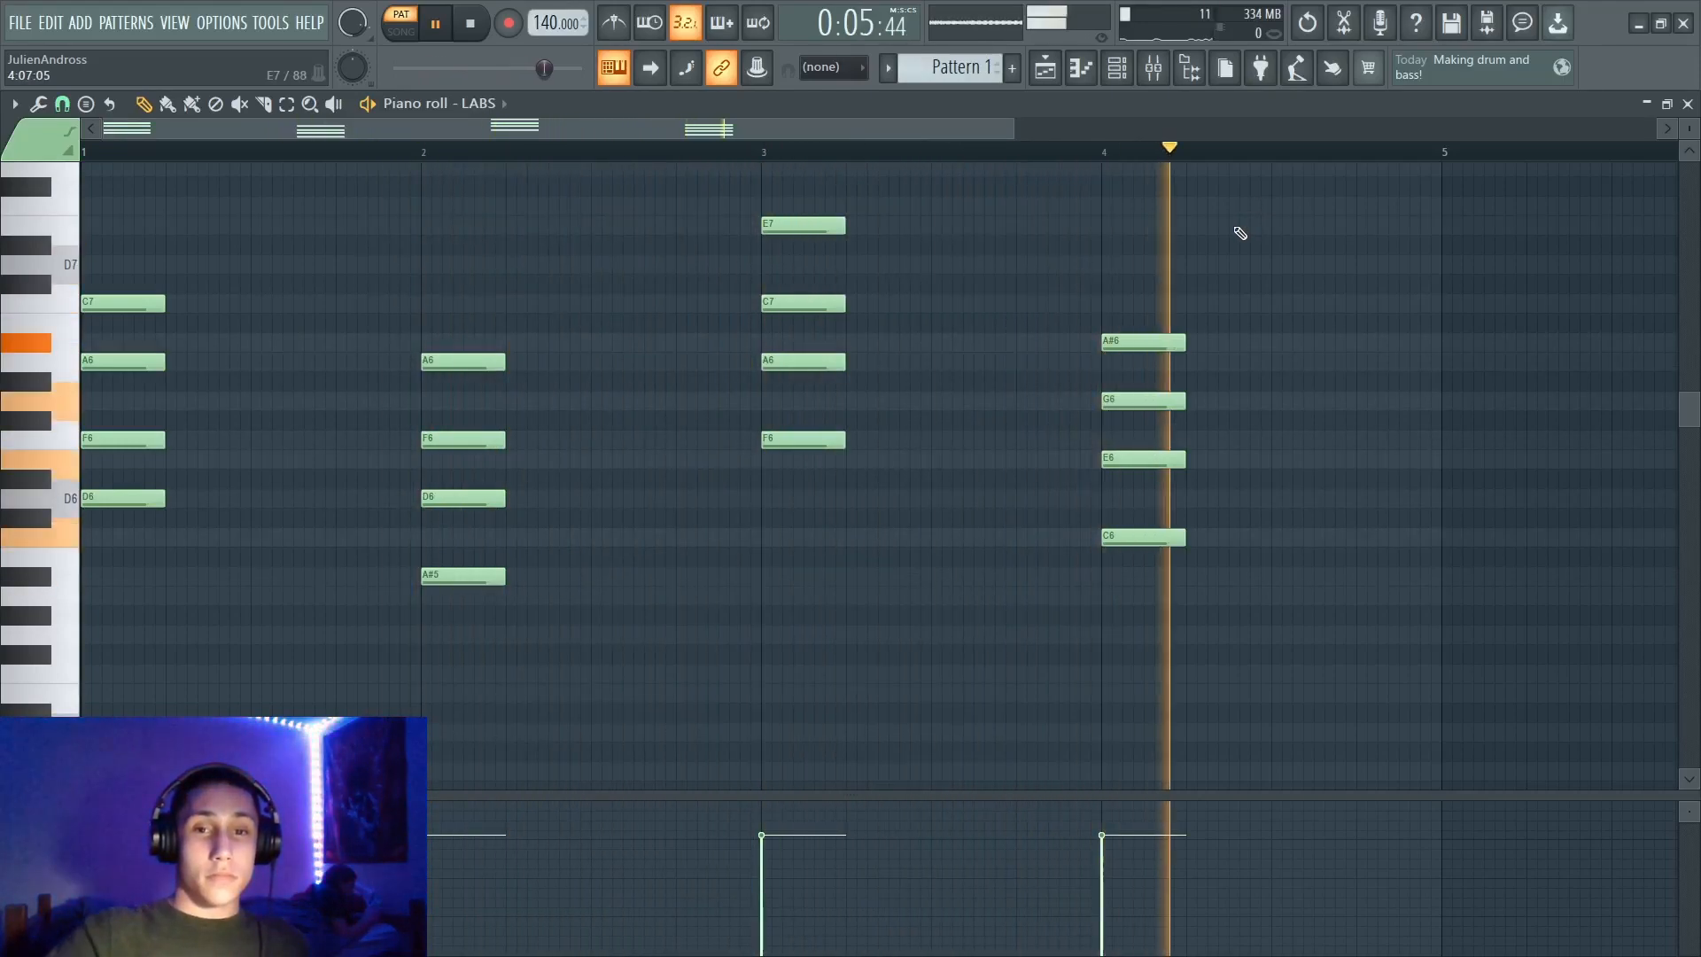
{"action": "key", "text": "space"}
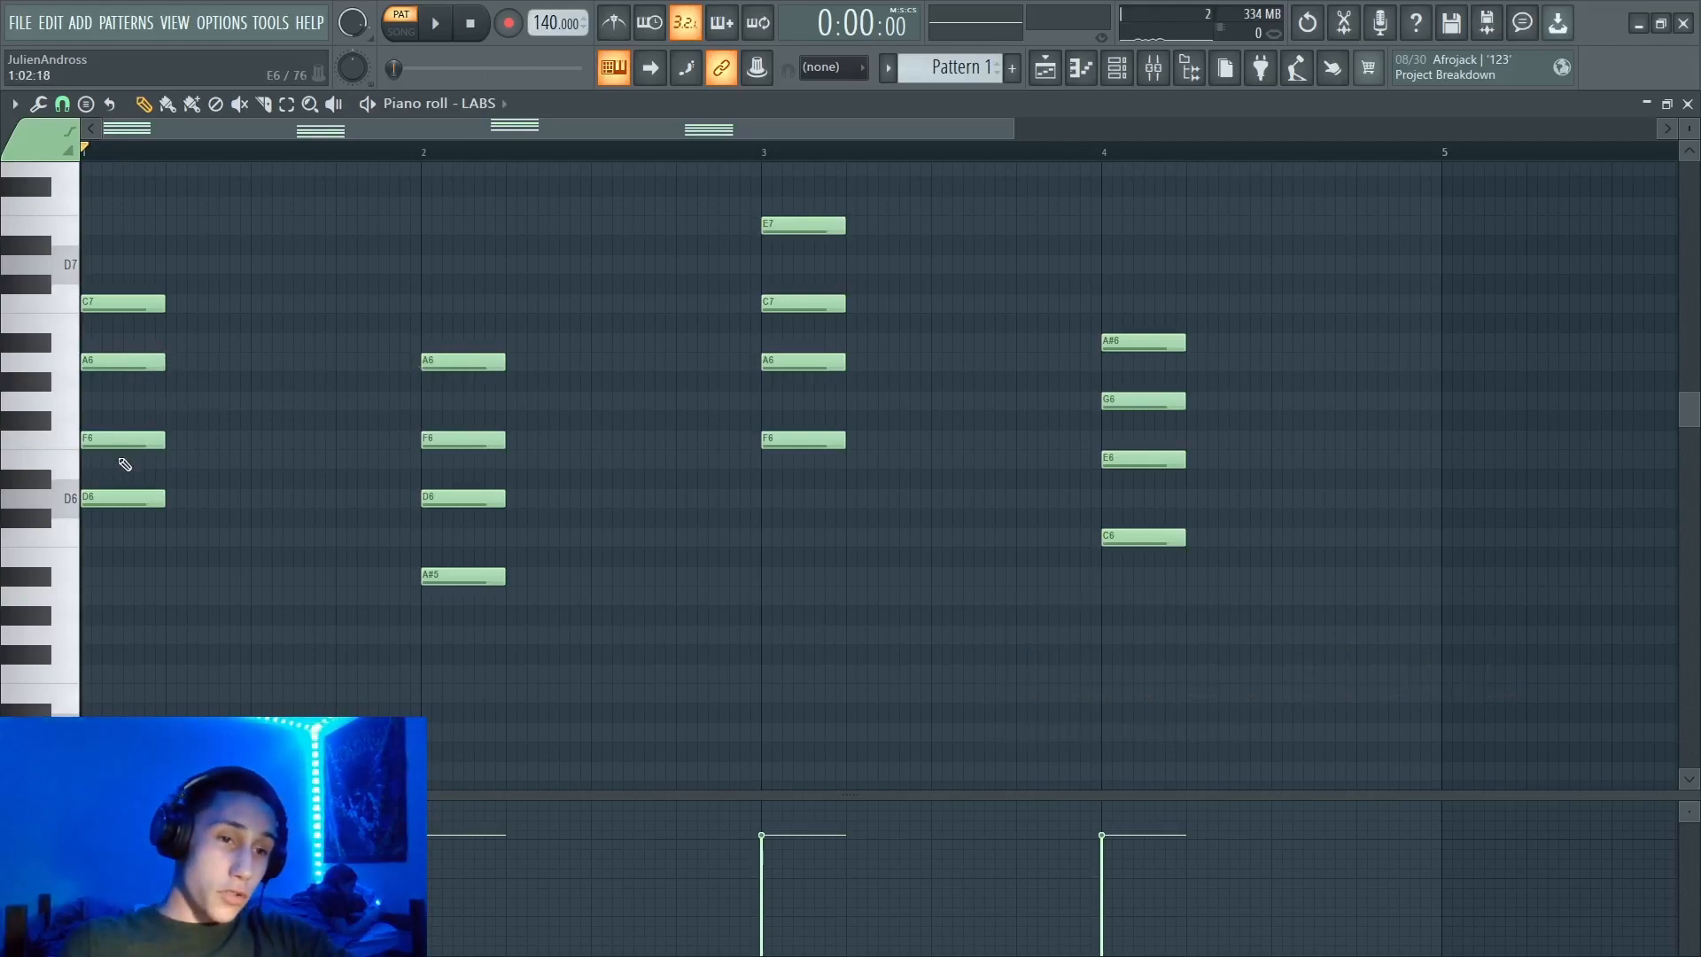
Raise the F6 of the first chord by one octave.
{"action": "left_click_drag", "start_coordinate": [182, 415], "coordinate": [125, 457]}
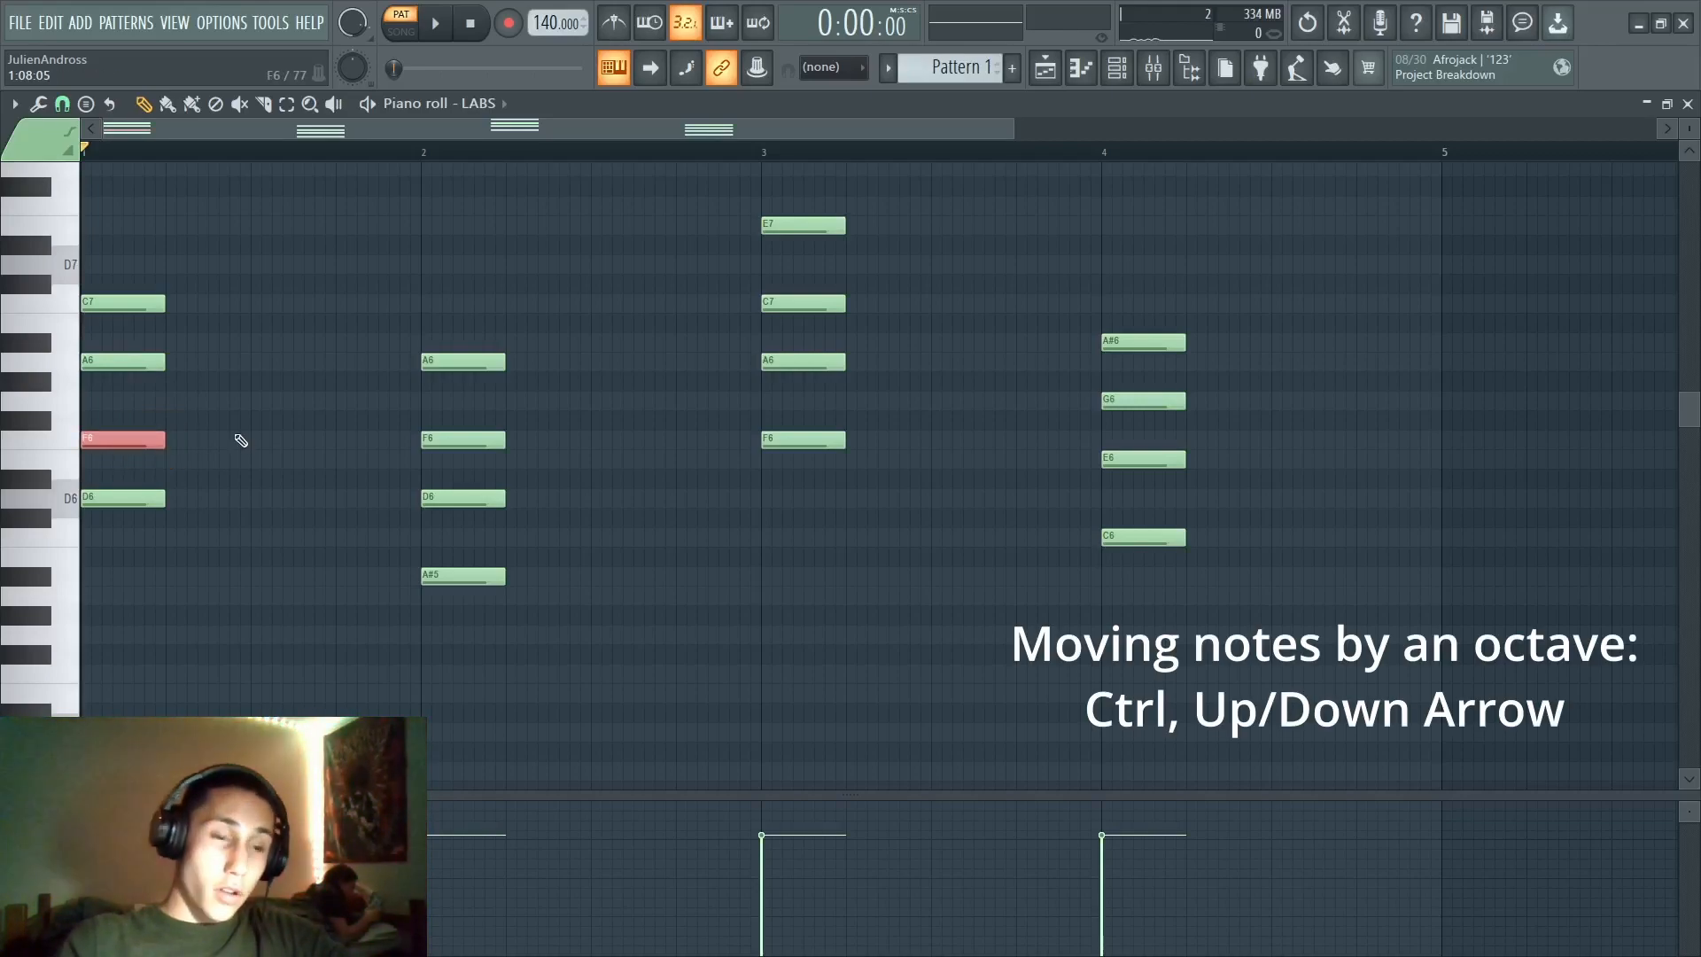
{"action": "key", "text": "ctrl+Up"}
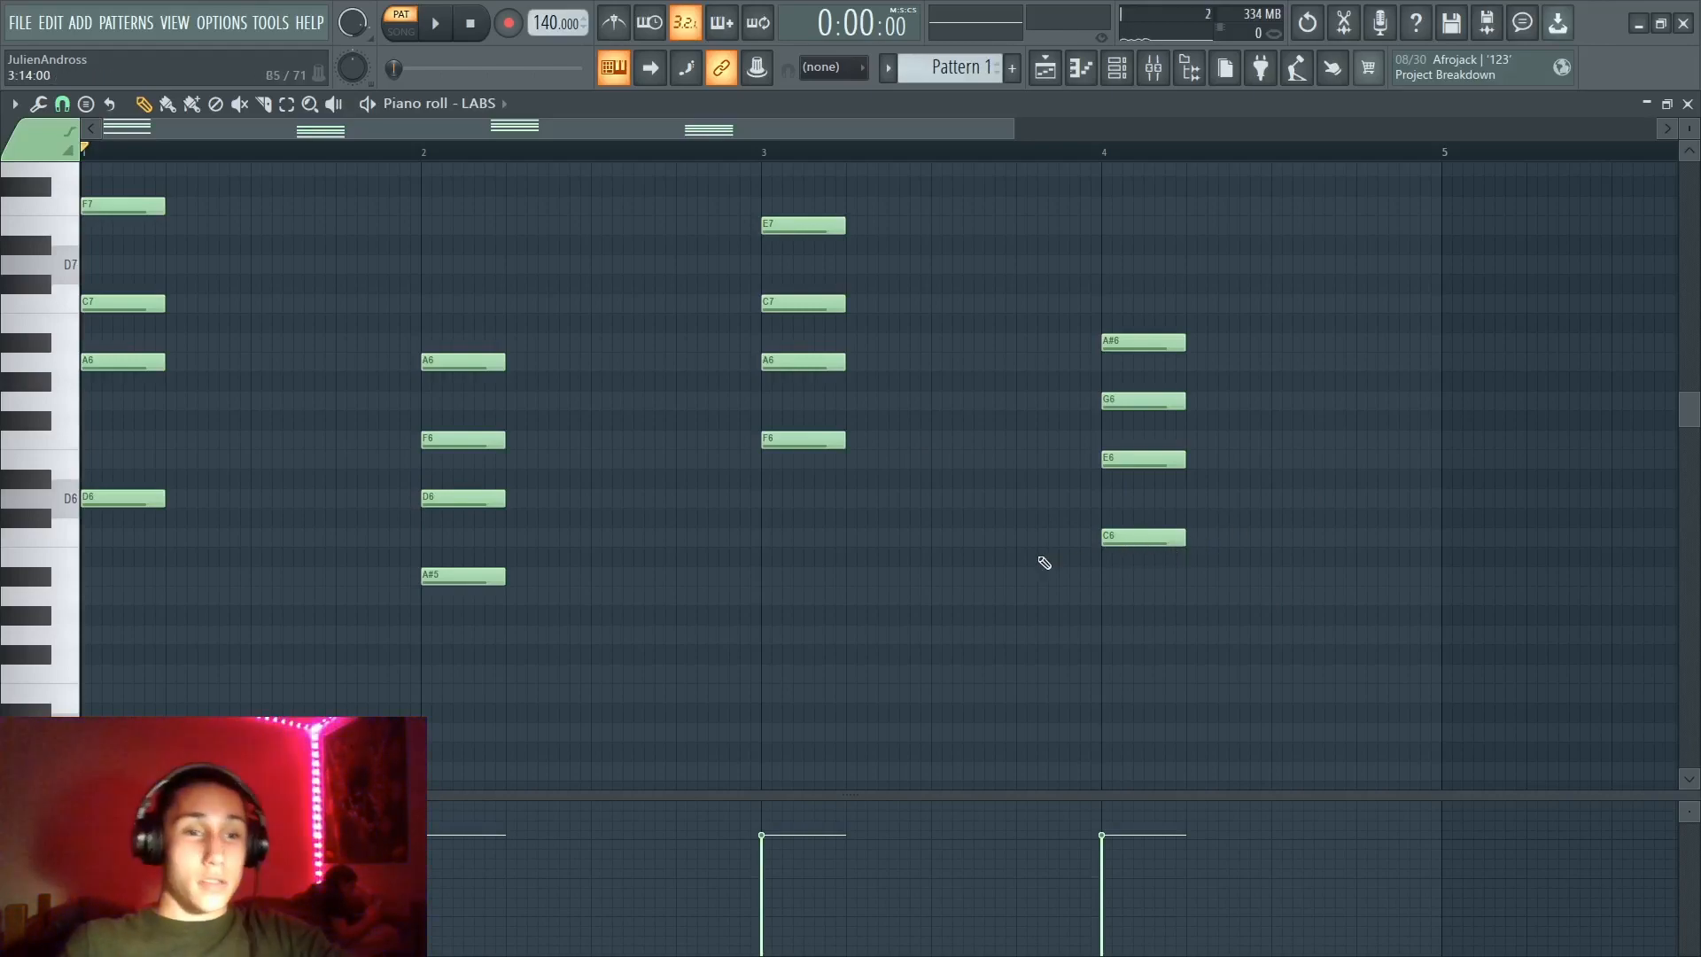
{"action": "scroll", "coordinate": [886, 602], "scroll_direction": "up", "scroll_amount": 2}
{"action": "left_click_drag", "start_coordinate": [604, 646], "coordinate": [452, 755]}
{"action": "key", "text": "ctrl+Up"}
{"action": "key", "text": "ctrl+Down"}
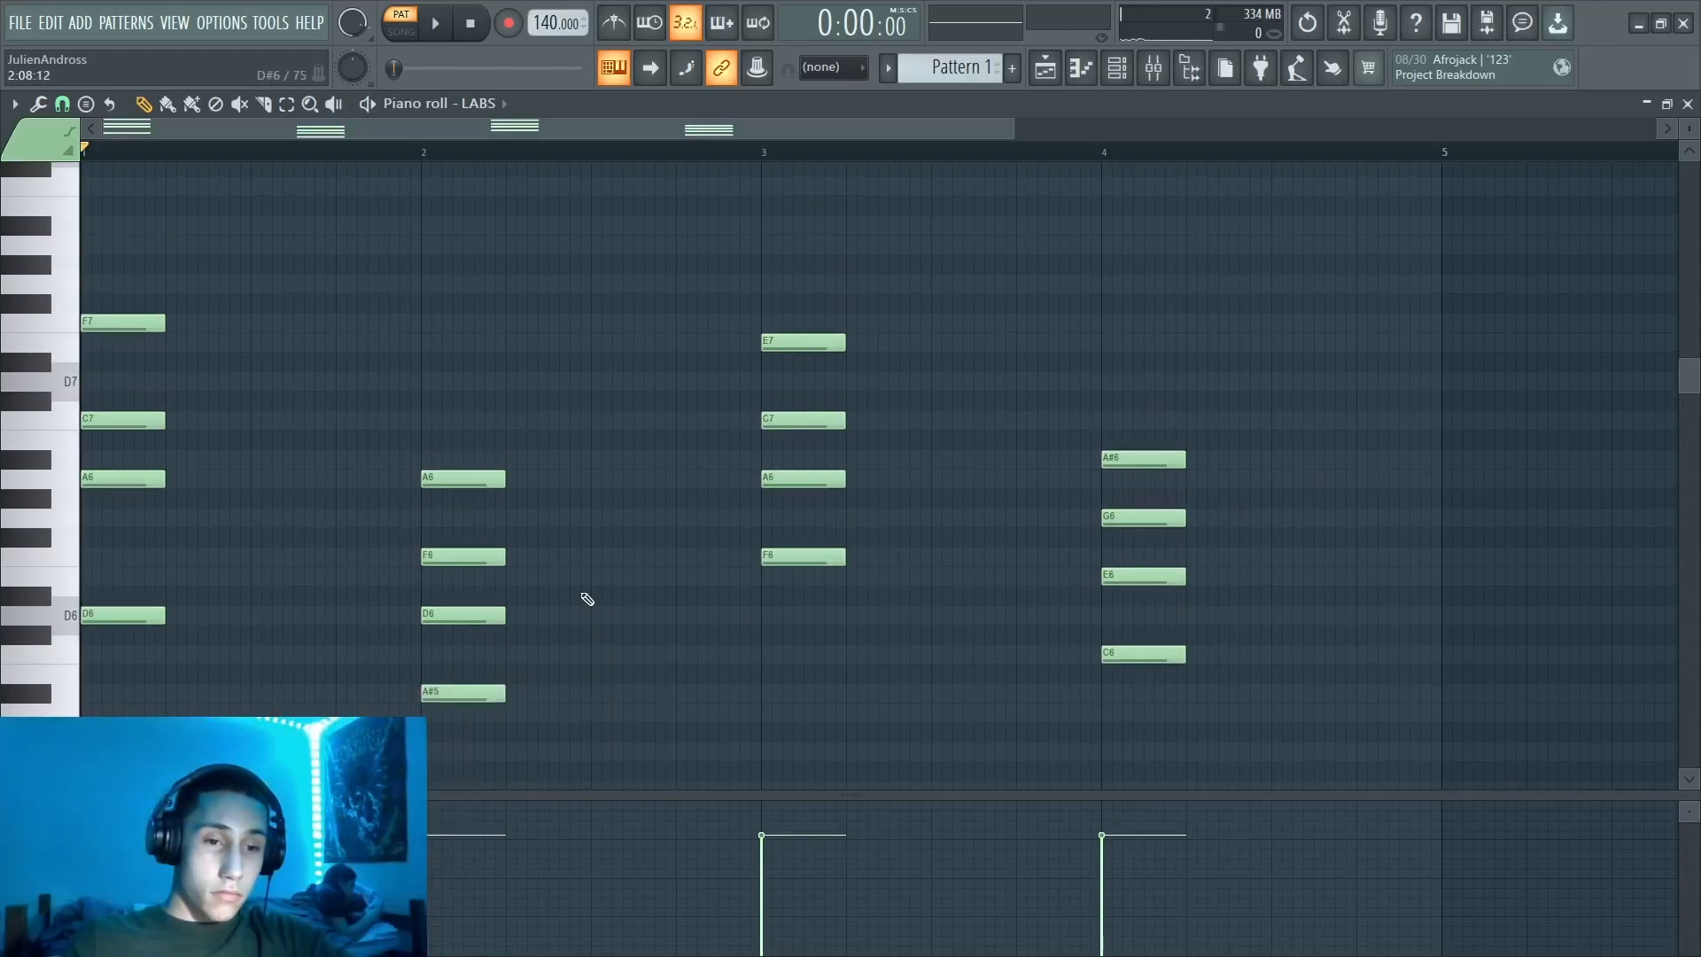
Raise the second chord's D6 by one octave and lower the third chord's C7 by one octave.
{"action": "left_click_drag", "start_coordinate": [588, 600], "coordinate": [455, 653]}
{"action": "key", "text": "ctrl+Up"}
{"action": "left_click_drag", "start_coordinate": [890, 294], "coordinate": [802, 438]}
{"action": "key", "text": "ctrl+Down"}
{"action": "key", "text": "ctrl+Up"}
{"action": "key", "text": "ctrl+Down"}
Raise the fourth chord's E6 by one octave and play back the inverted progression.
{"action": "left_click_drag", "start_coordinate": [1257, 574], "coordinate": [1116, 603]}
{"action": "key", "text": "ctrl+Up"}
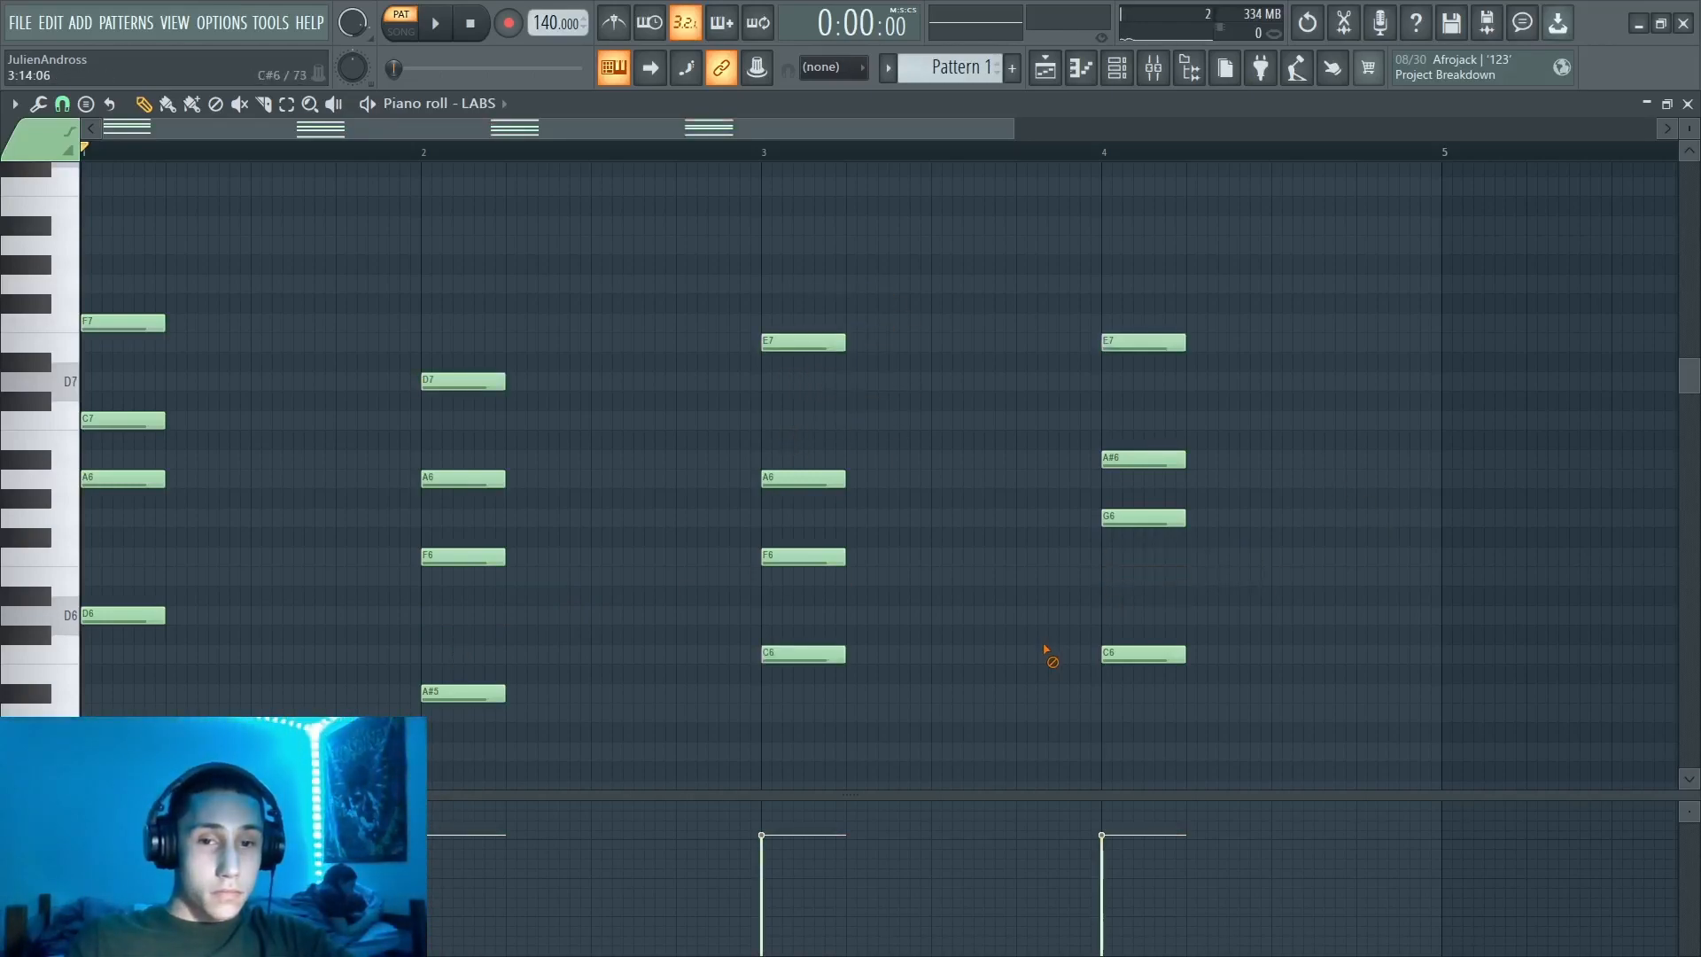
{"action": "key", "text": "ctrl+d"}
{"action": "key", "text": "space"}
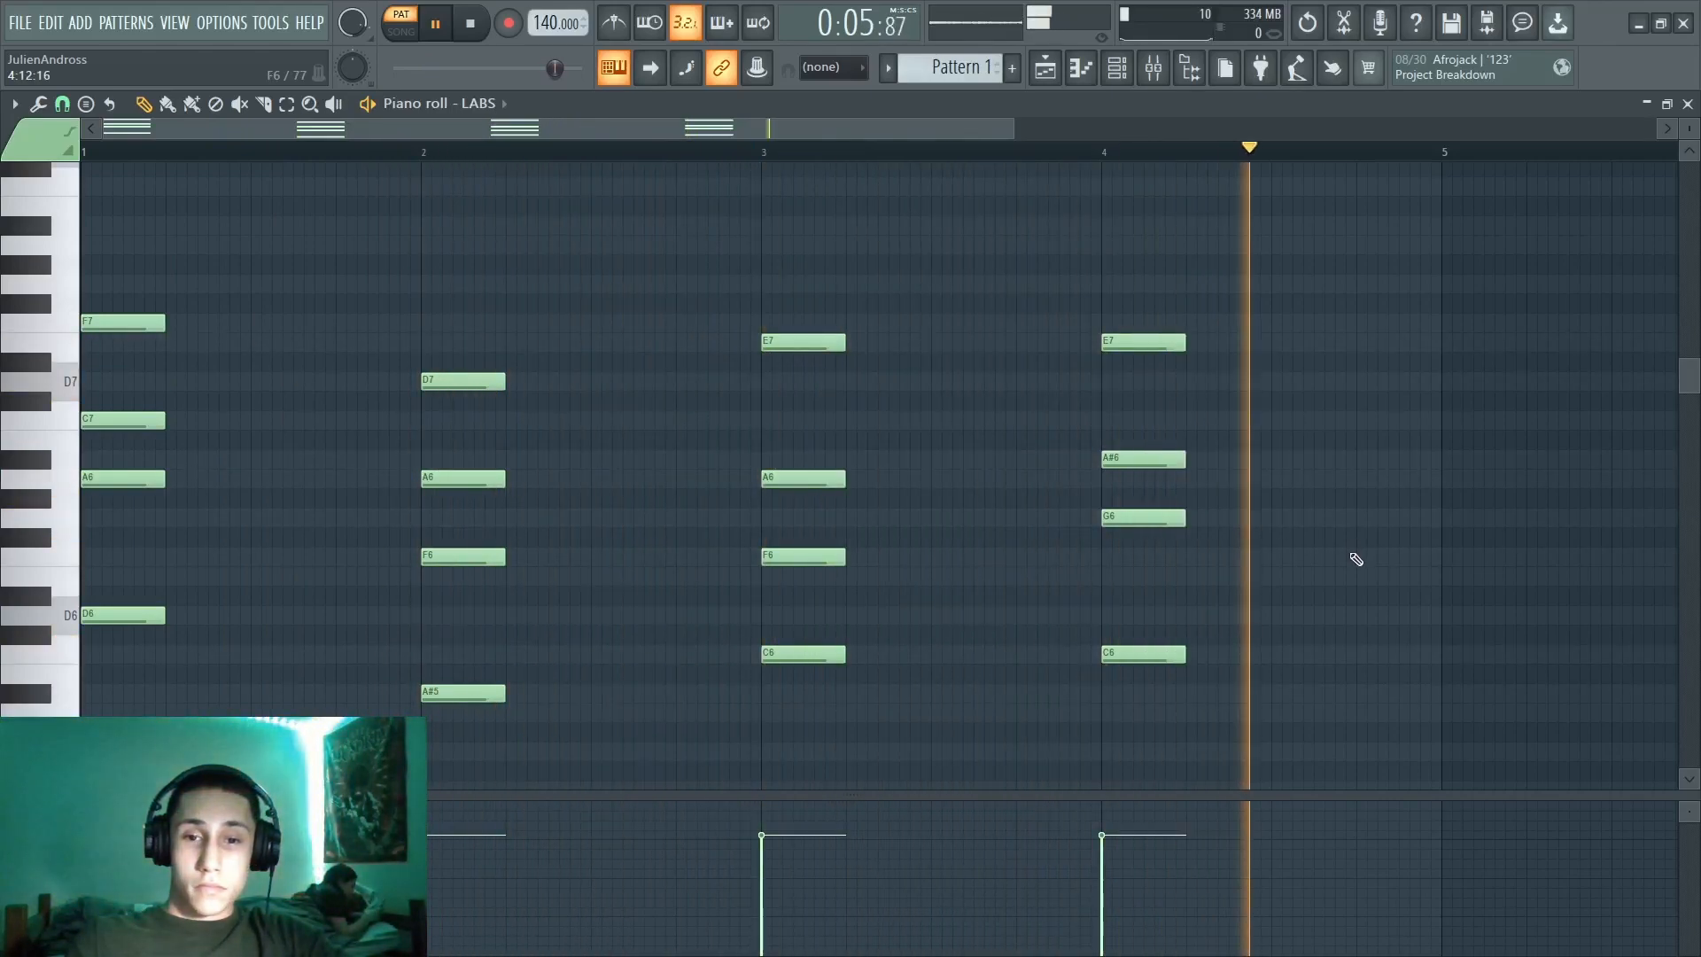
{"action": "key", "text": "space"}
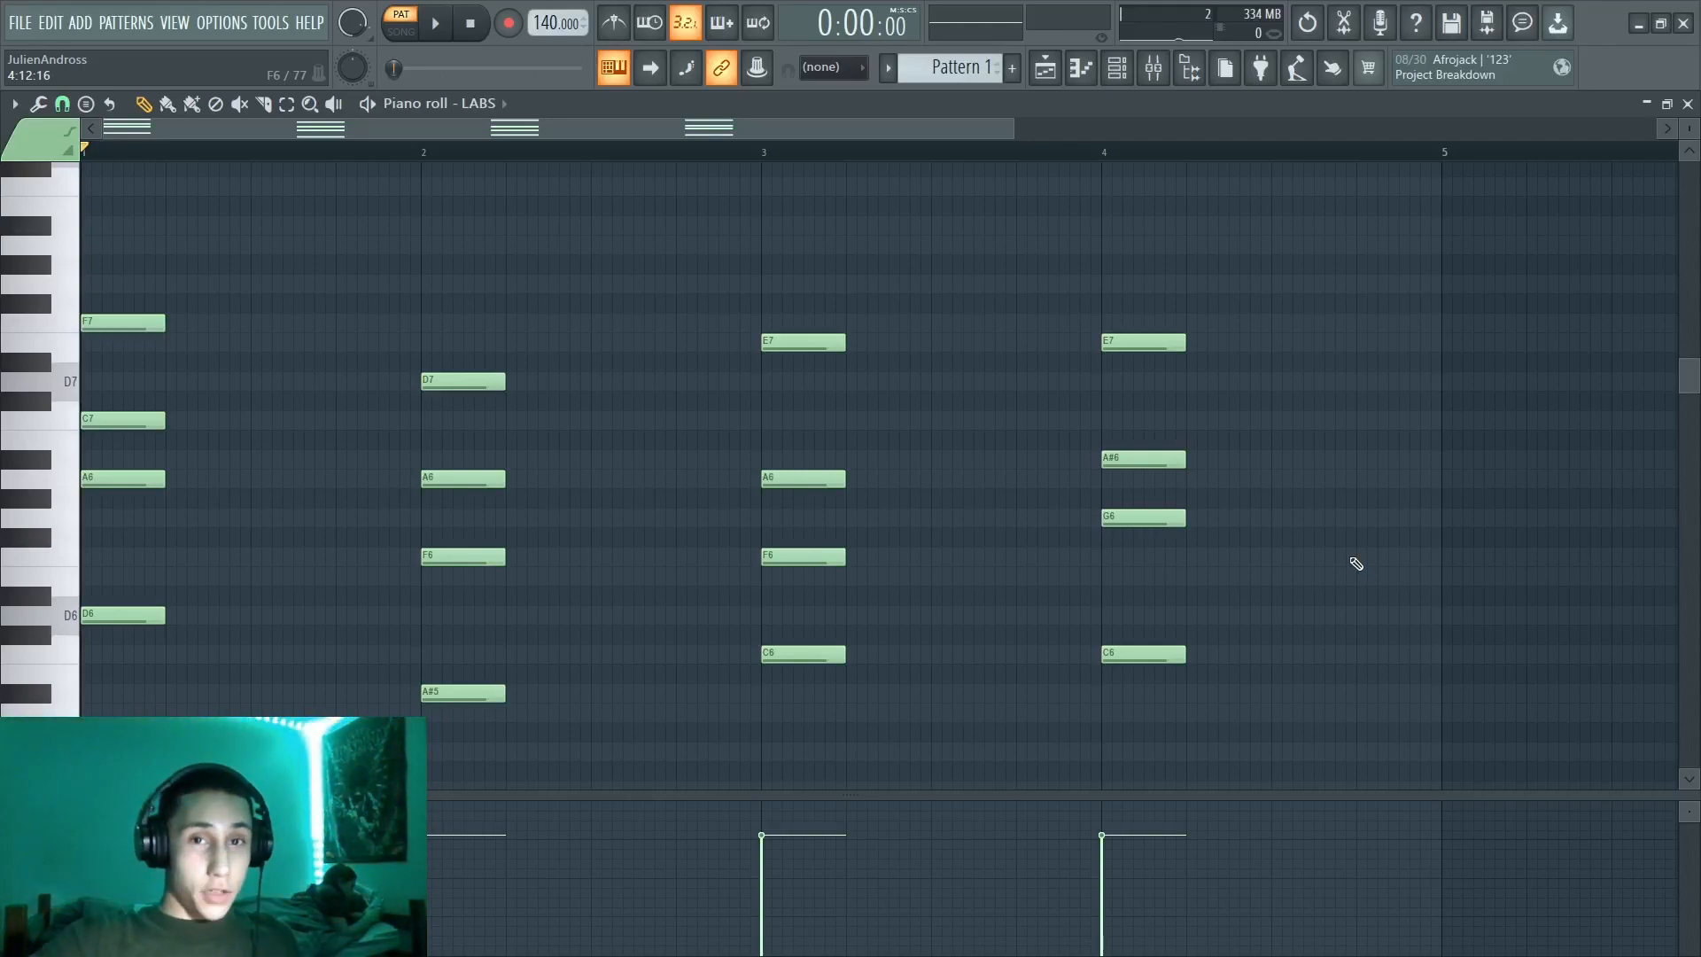
Lower the first chord's F7 and the second chord's D7 by an octave, and raise the third chord's C6 by an octave.
{"action": "left_click_drag", "start_coordinate": [190, 258], "coordinate": [124, 354]}
{"action": "key", "text": "ctrl+Down"}
{"action": "left_click_drag", "start_coordinate": [549, 350], "coordinate": [478, 421]}
{"action": "key", "text": "ctrl+Down"}
{"action": "left_click_drag", "start_coordinate": [848, 300], "coordinate": [764, 434]}
{"action": "left_click_drag", "start_coordinate": [886, 593], "coordinate": [755, 677]}
{"action": "key", "text": "ctrl+Up"}
{"action": "left_click_drag", "start_coordinate": [1218, 612], "coordinate": [1128, 705]}
{"action": "key", "text": "ctrl+Up"}
{"action": "key", "text": "ctrl+Down"}
{"action": "left_click_drag", "start_coordinate": [1218, 432], "coordinate": [1046, 501]}
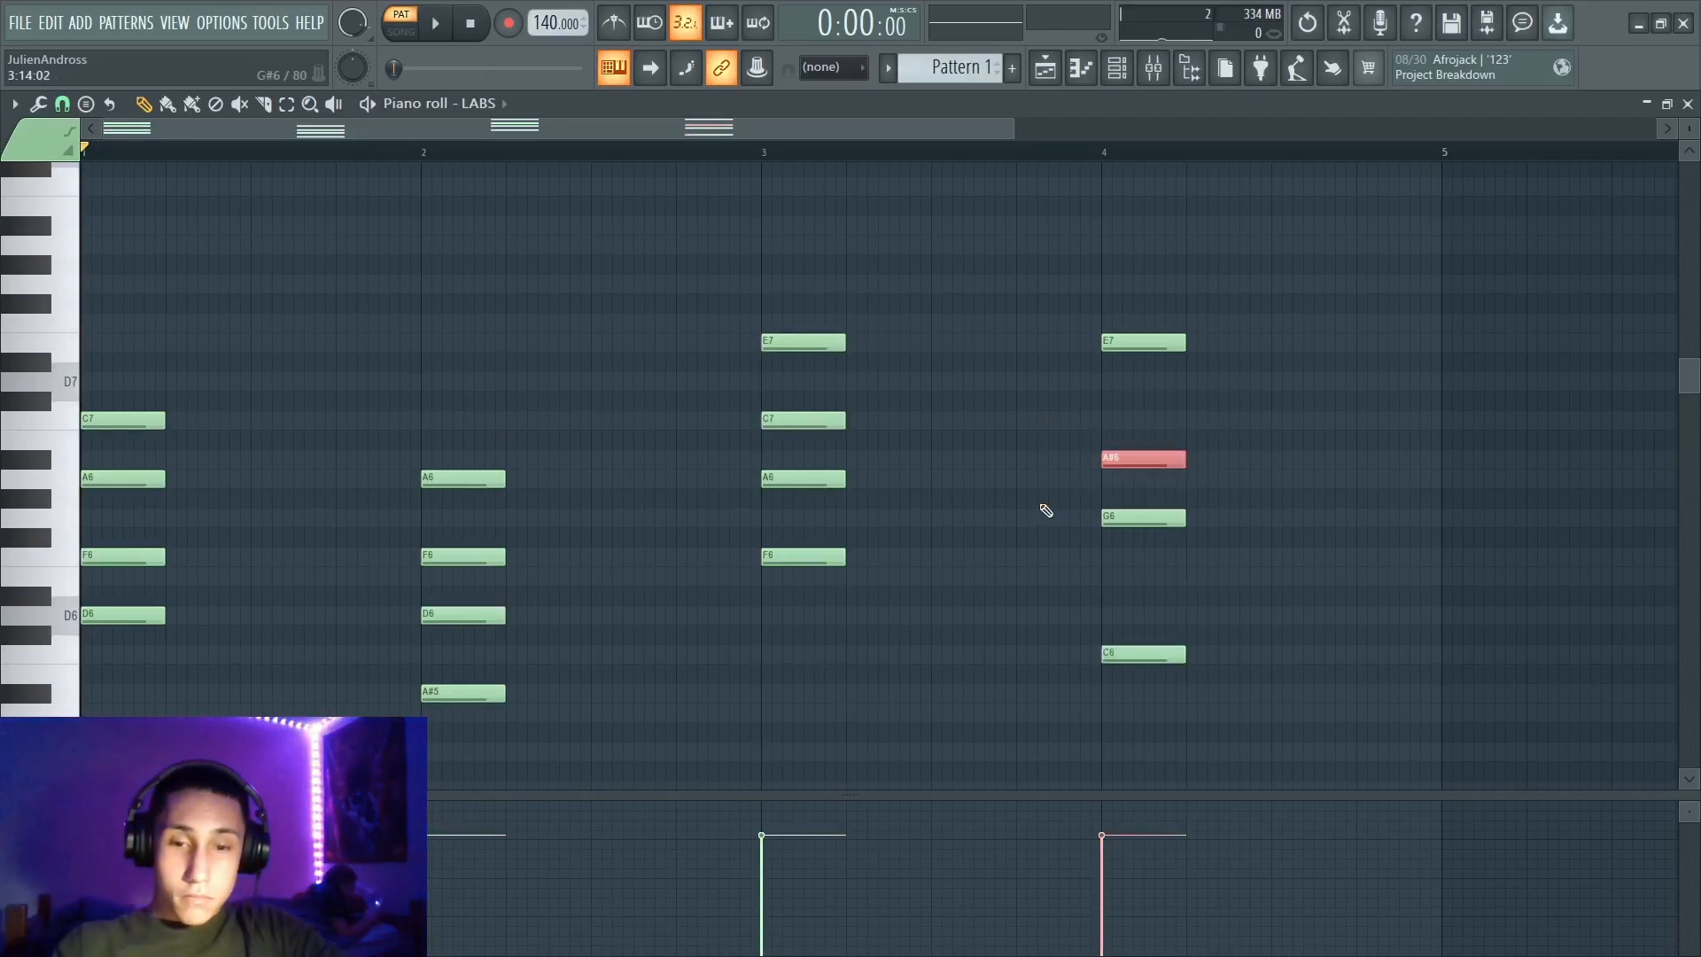
Lower the fourth chord's E7 by one octave and clear the selection.
{"action": "left_click_drag", "start_coordinate": [1232, 306], "coordinate": [1081, 381]}
{"action": "key", "text": "ctrl+Down"}
{"action": "left_click", "coordinate": [1109, 398], "text": "ctrl"}
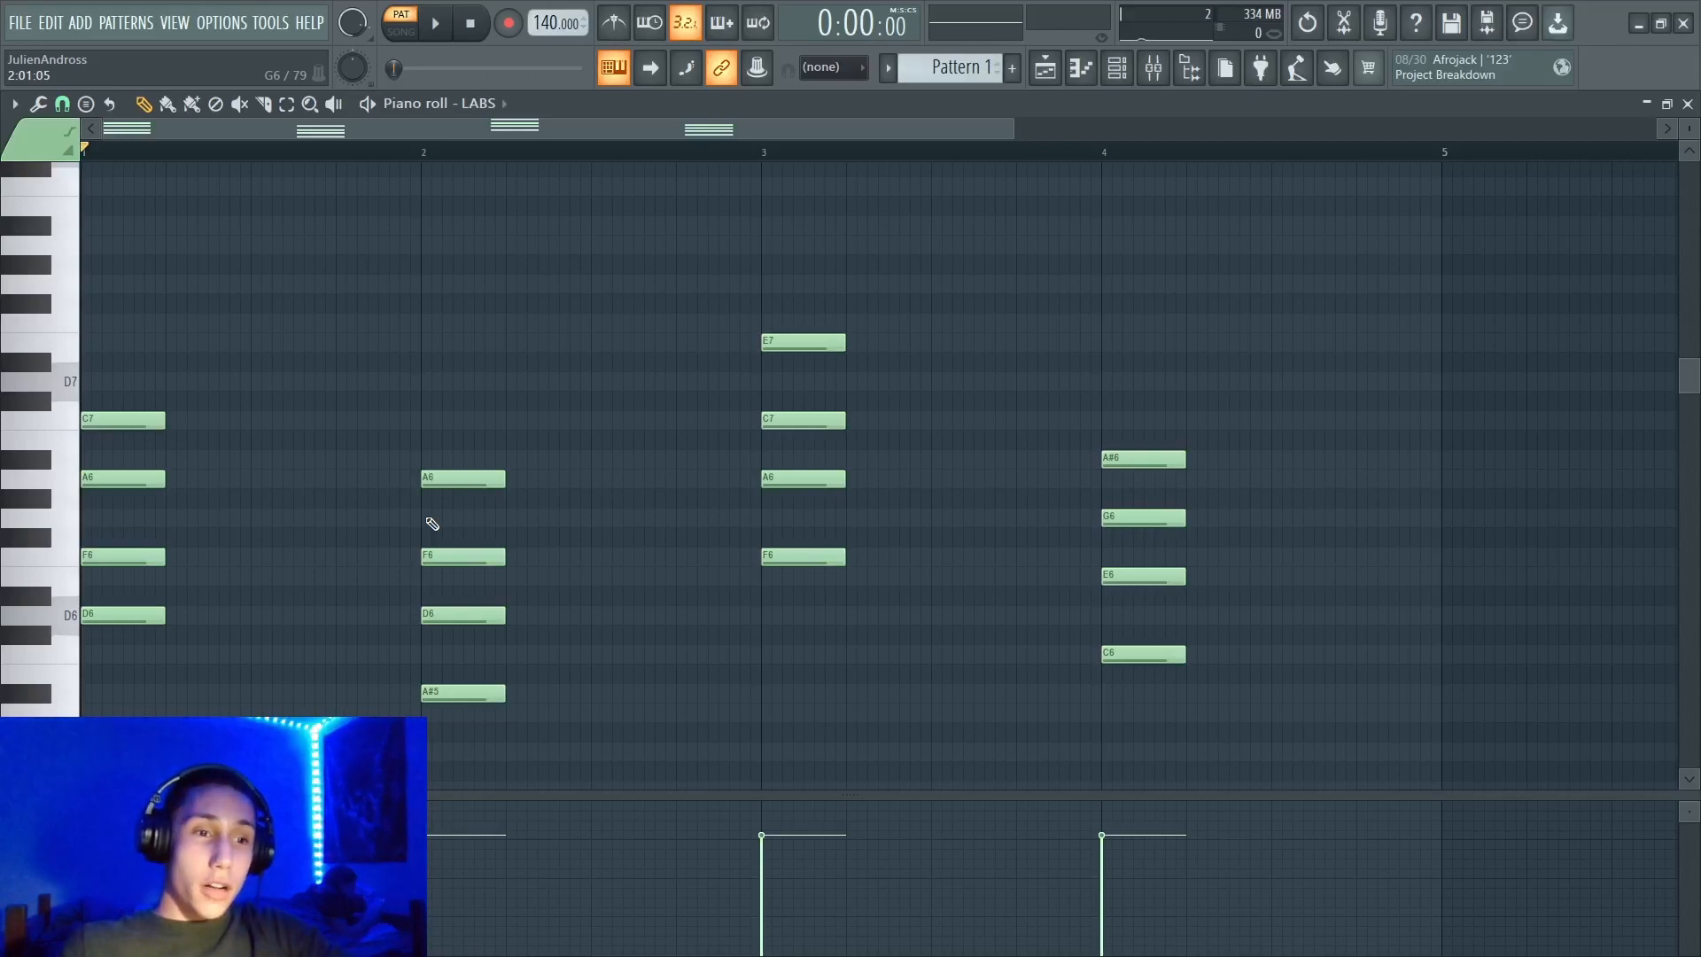
Delay F6 by two steps in bars 1 and 2, the bar 1 C7 by ten steps and the bar 2 A6 by eight steps.
{"action": "left_click_drag", "start_coordinate": [131, 424], "coordinate": [344, 424]}
{"action": "left_click_drag", "start_coordinate": [132, 563], "coordinate": [176, 563]}
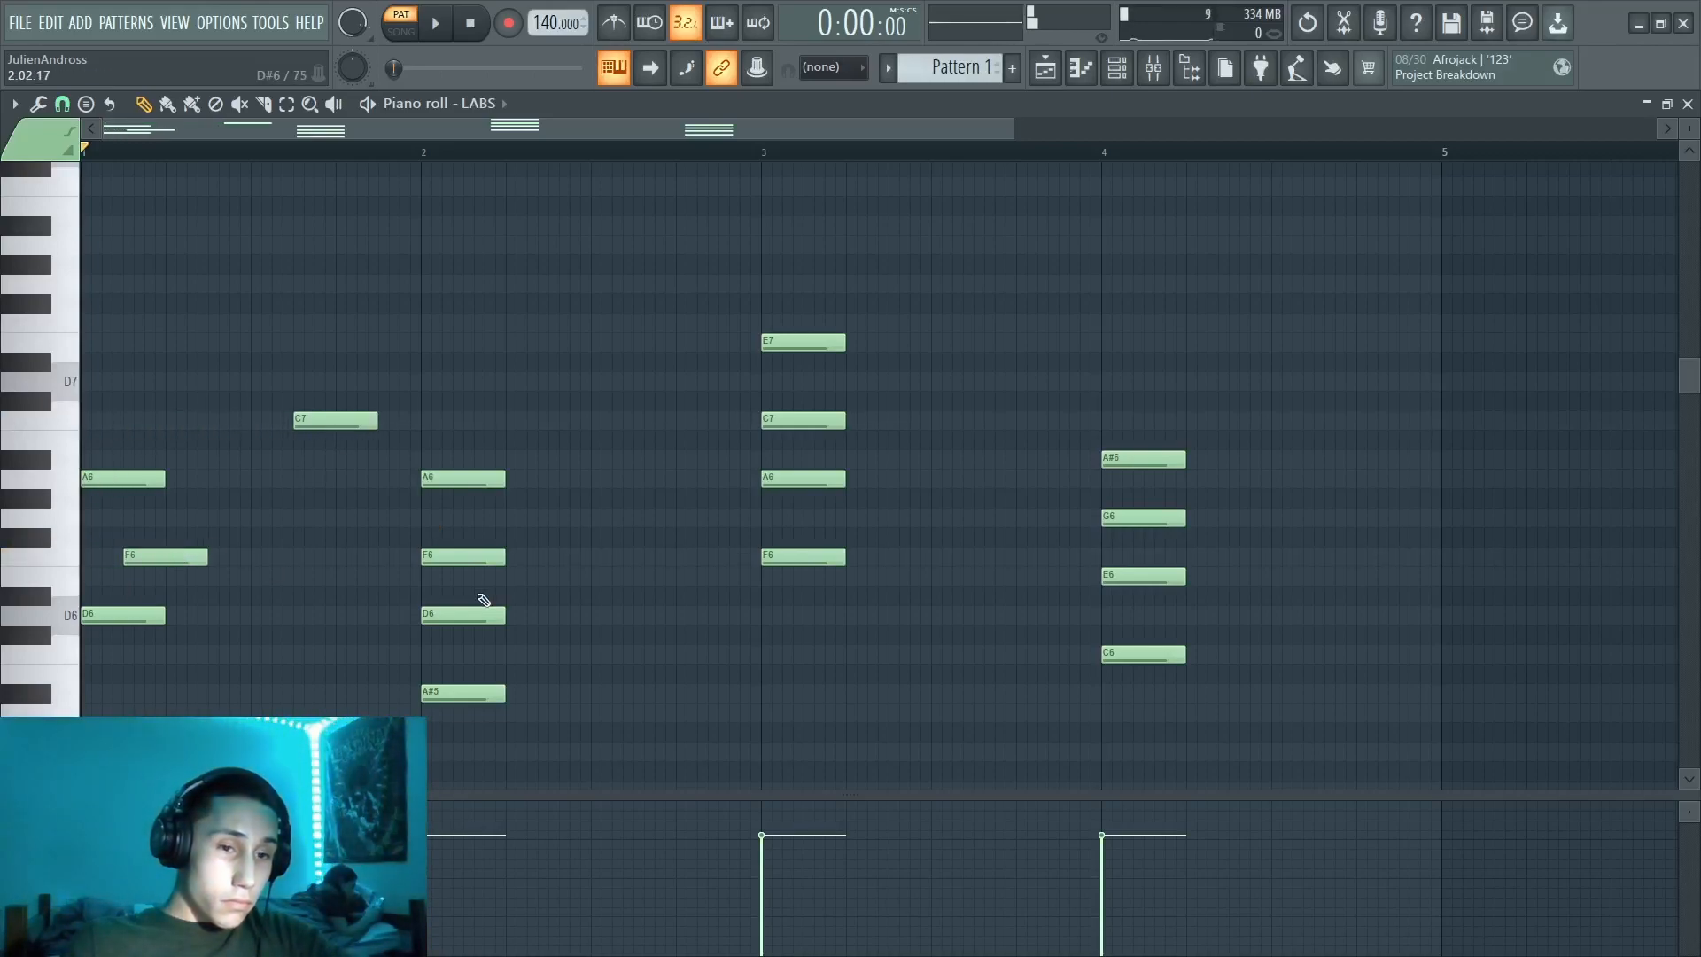
{"action": "left_click_drag", "start_coordinate": [479, 568], "coordinate": [521, 569]}
{"action": "left_click_drag", "start_coordinate": [476, 481], "coordinate": [646, 486]}
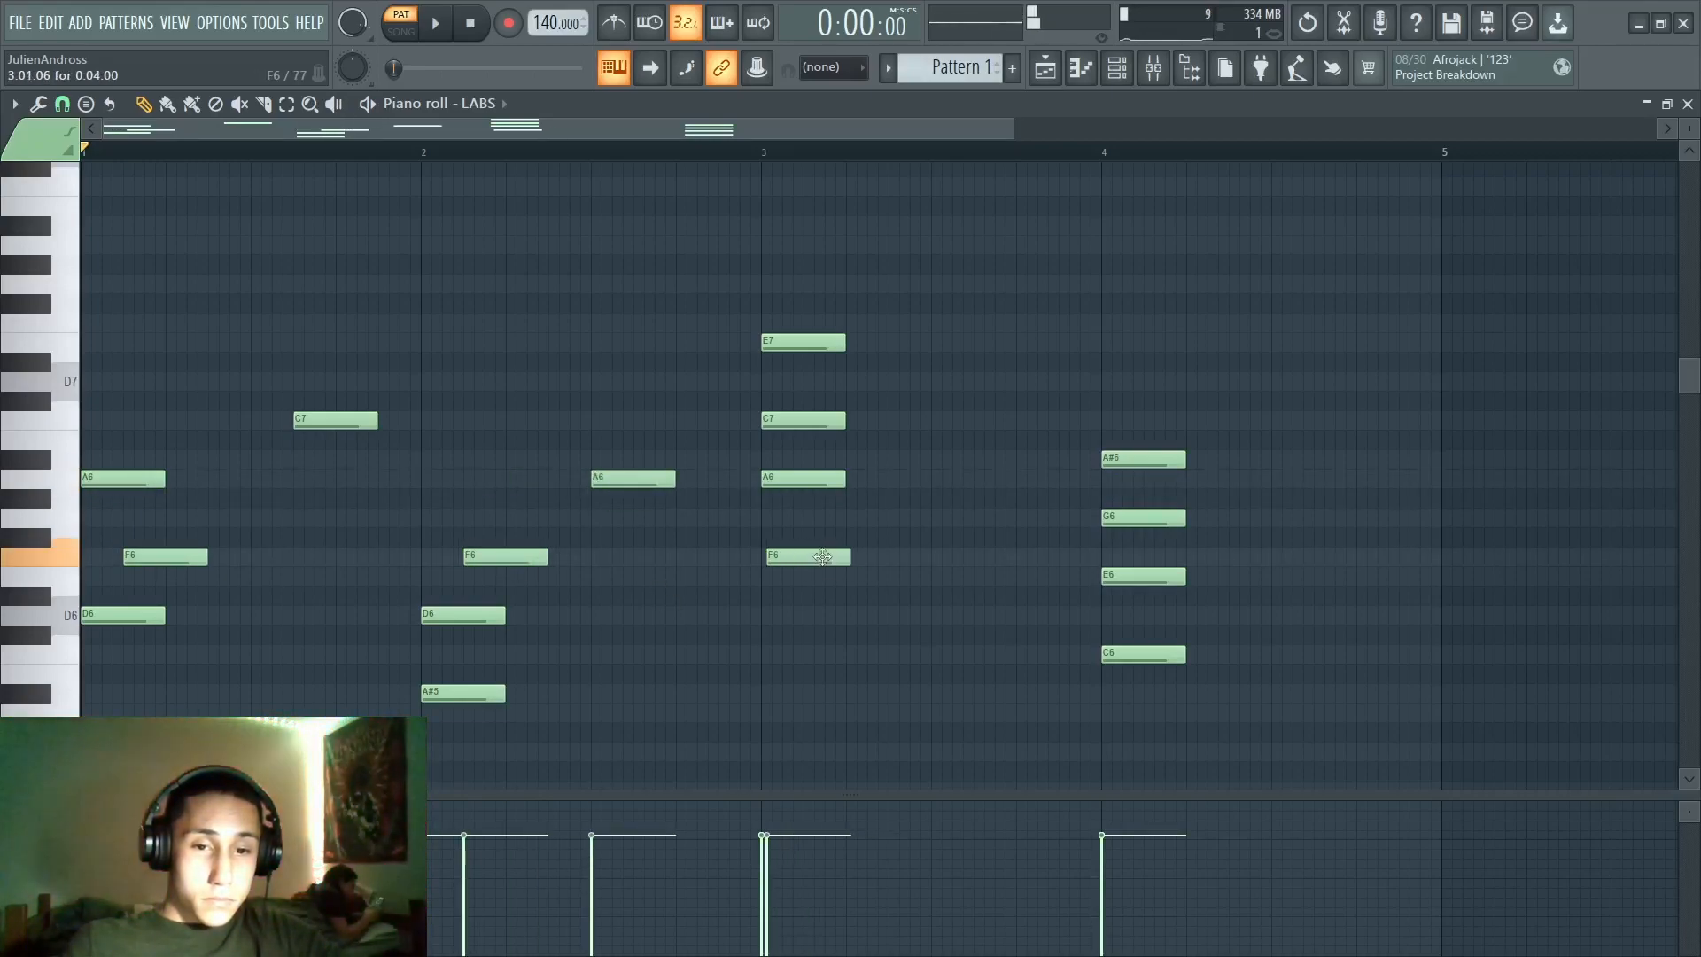
Delay the third chord's A6 and the fourth's G6 by two steps, and move C7, E7 and A#6 to the middle of bars 1, 3 and 4.
{"action": "left_click_drag", "start_coordinate": [811, 482], "coordinate": [853, 483]}
{"action": "left_click_drag", "start_coordinate": [802, 344], "coordinate": [972, 344]}
{"action": "left_click_drag", "start_coordinate": [1139, 461], "coordinate": [1309, 461]}
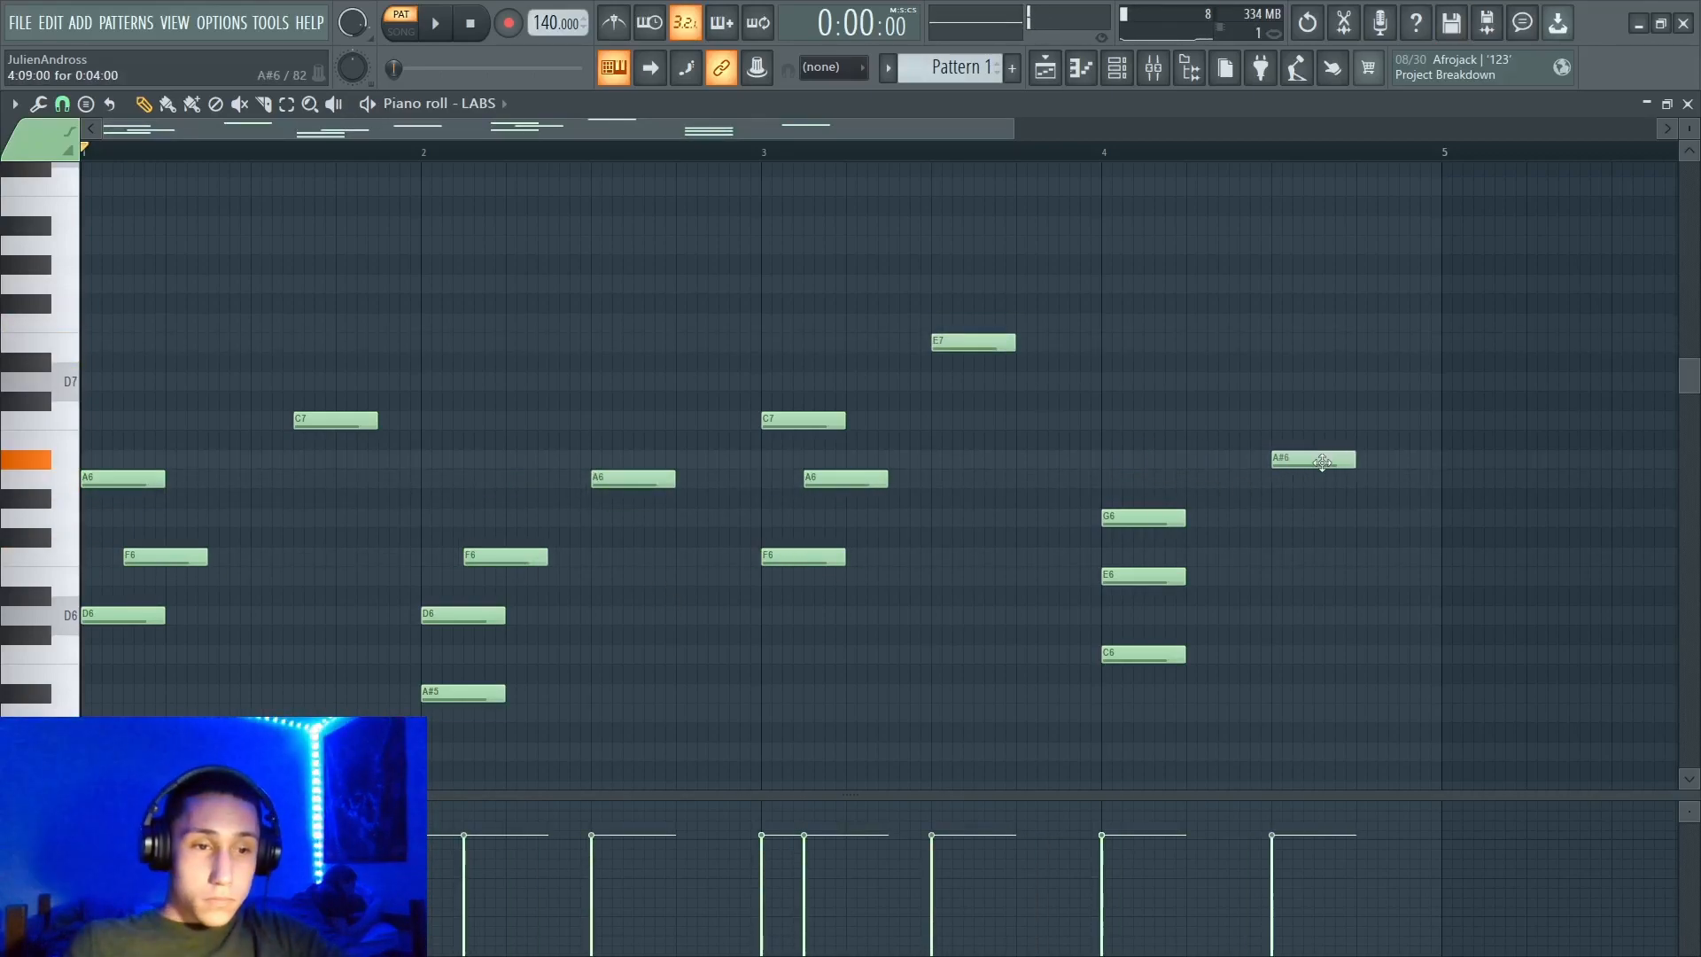
{"action": "left_click_drag", "start_coordinate": [353, 424], "coordinate": [310, 425]}
{"action": "left_click_drag", "start_coordinate": [1143, 520], "coordinate": [1186, 520]}
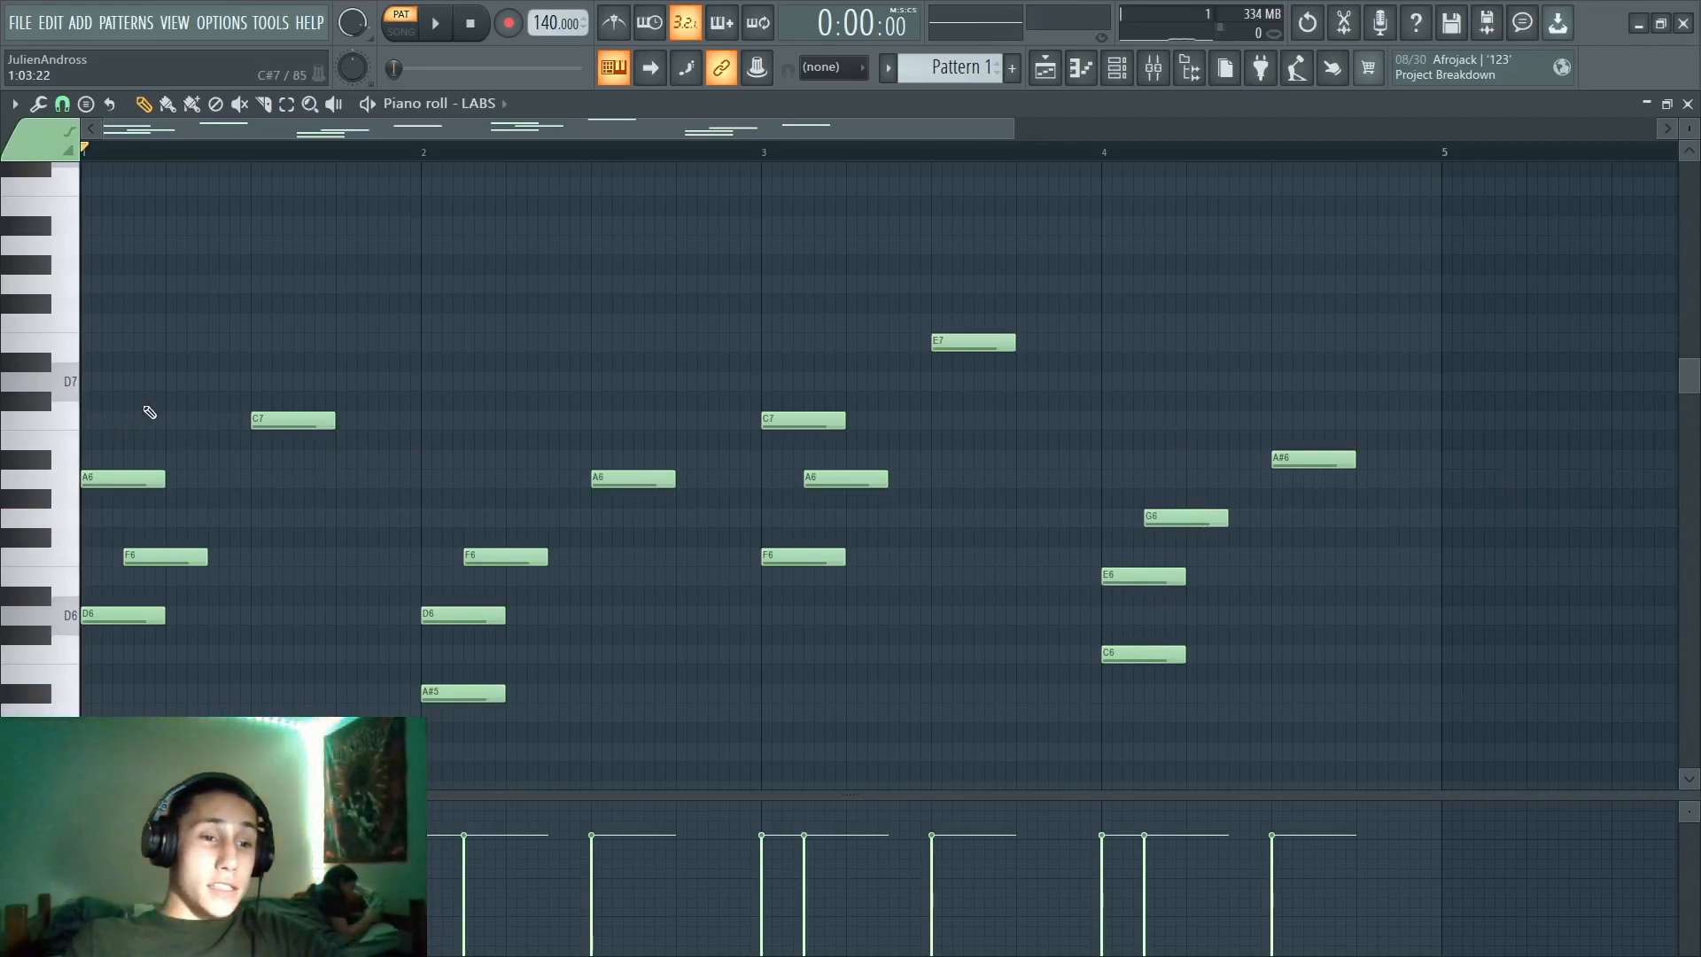
{"action": "mouse_move", "coordinate": [293, 421]}
{"action": "left_mouse_down"}
{"action": "mouse_move", "coordinate": [185, 422]}
{"action": "mouse_move", "coordinate": [287, 422]}
{"action": "left_mouse_up"}
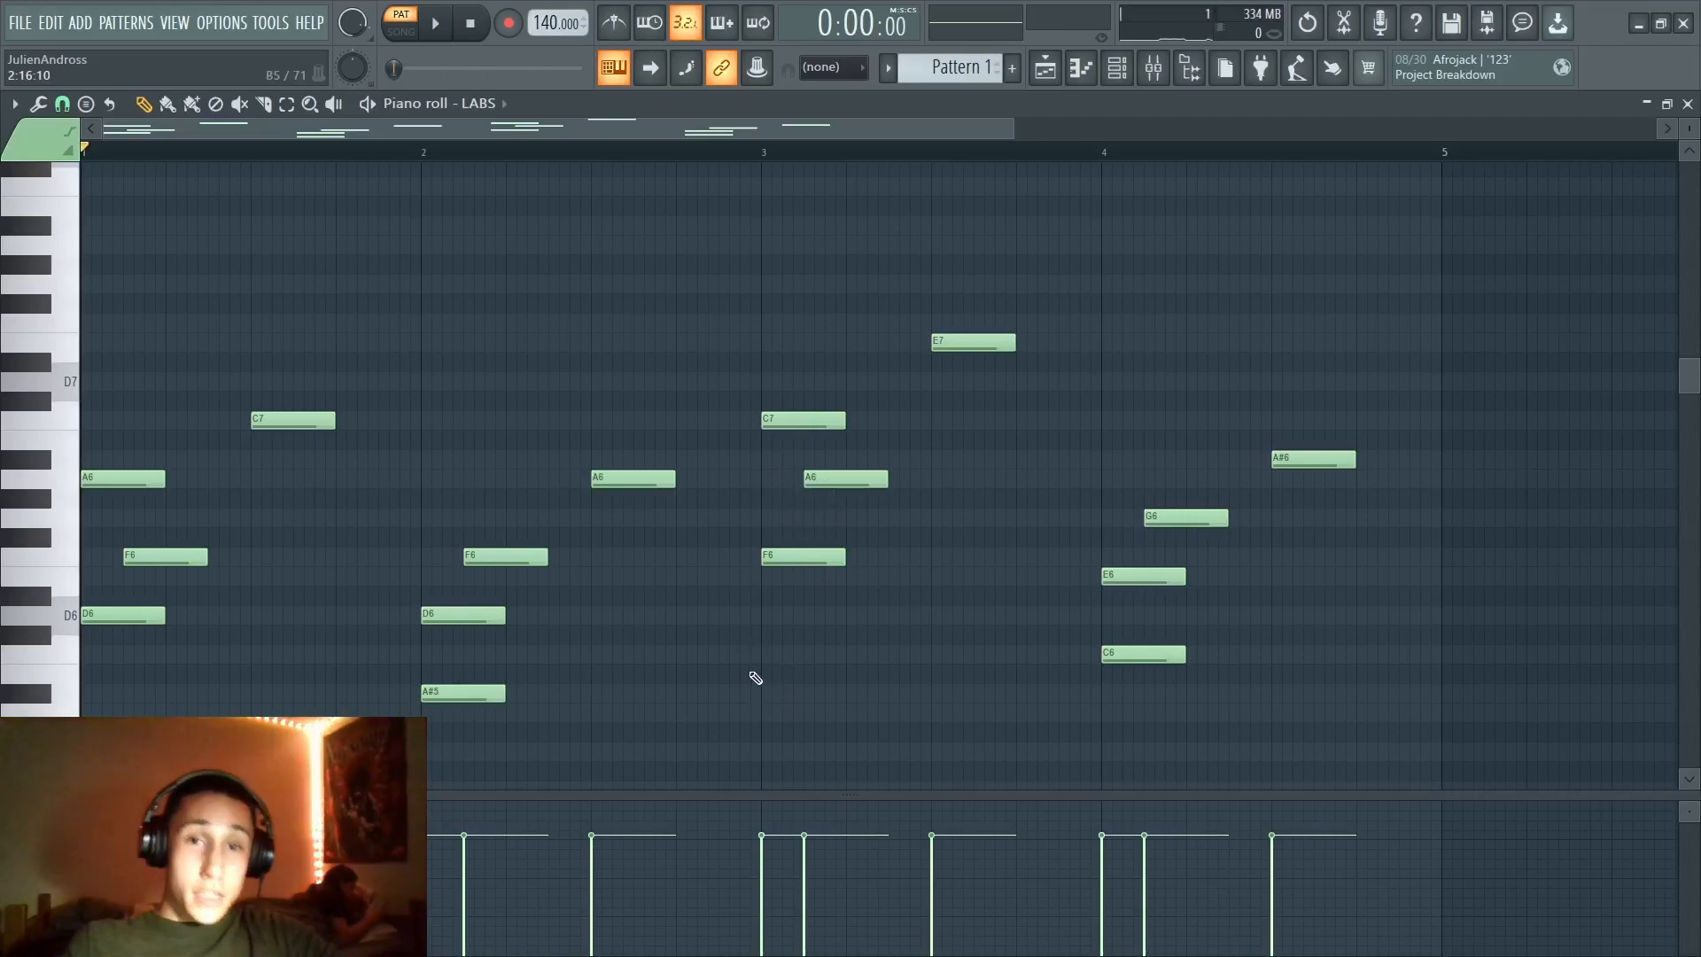
Play back the staggered four-bar pattern.
{"action": "key", "text": "space"}
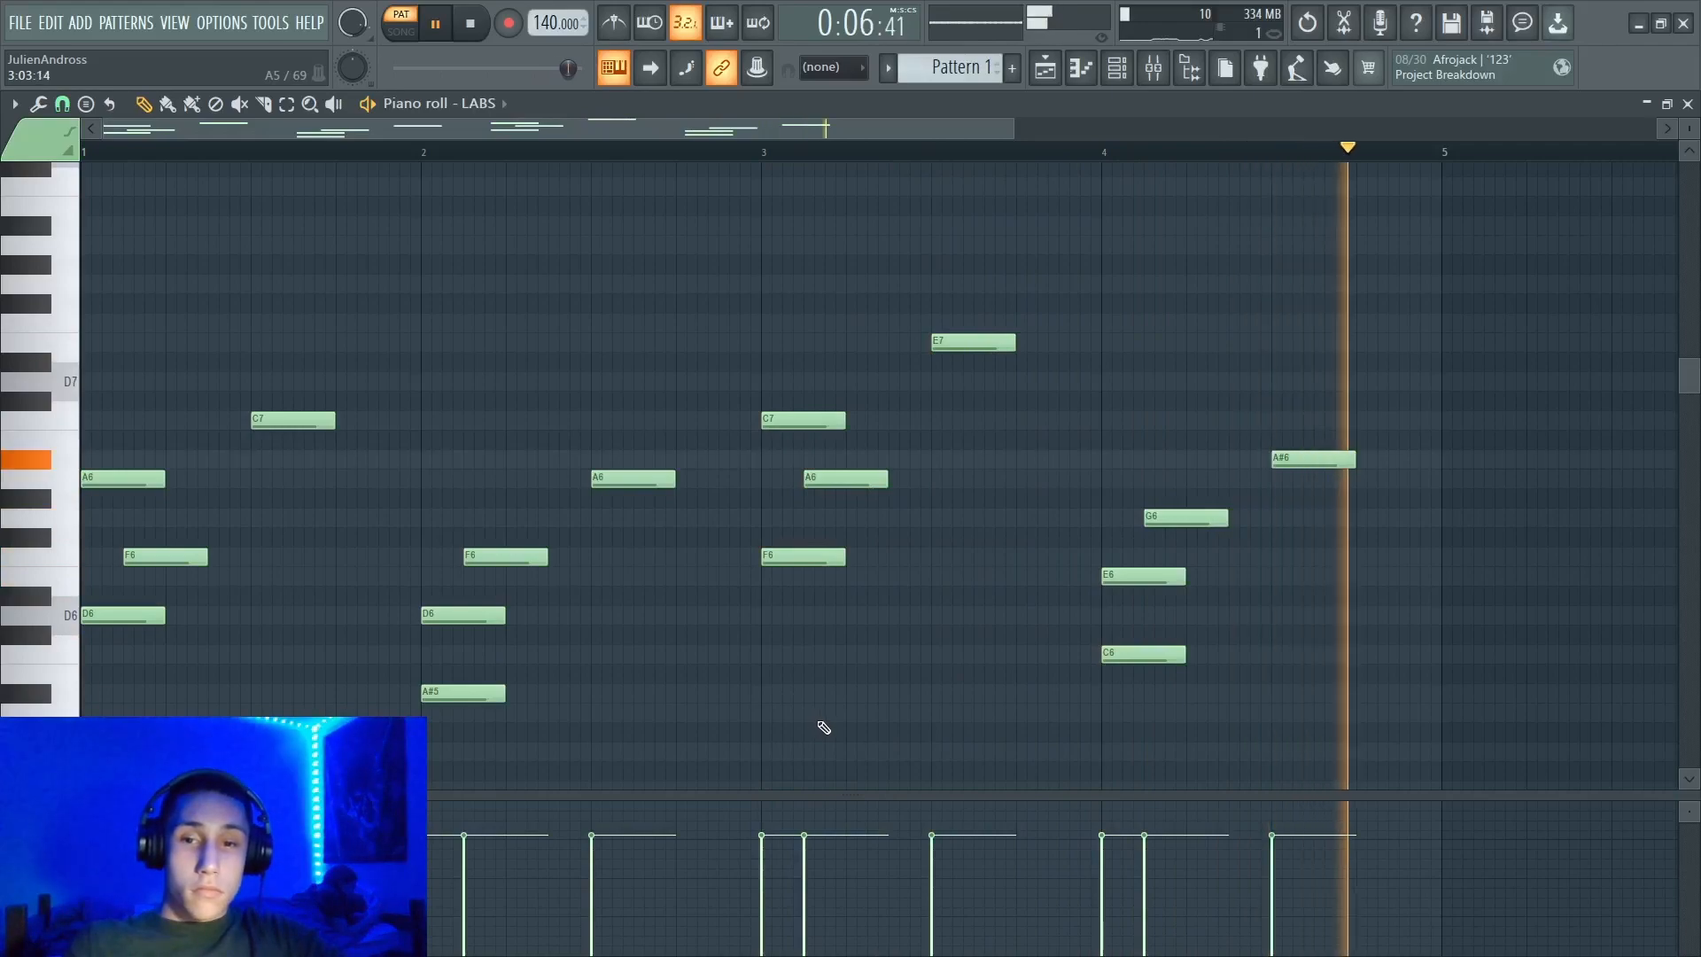
{"action": "key", "text": "space"}
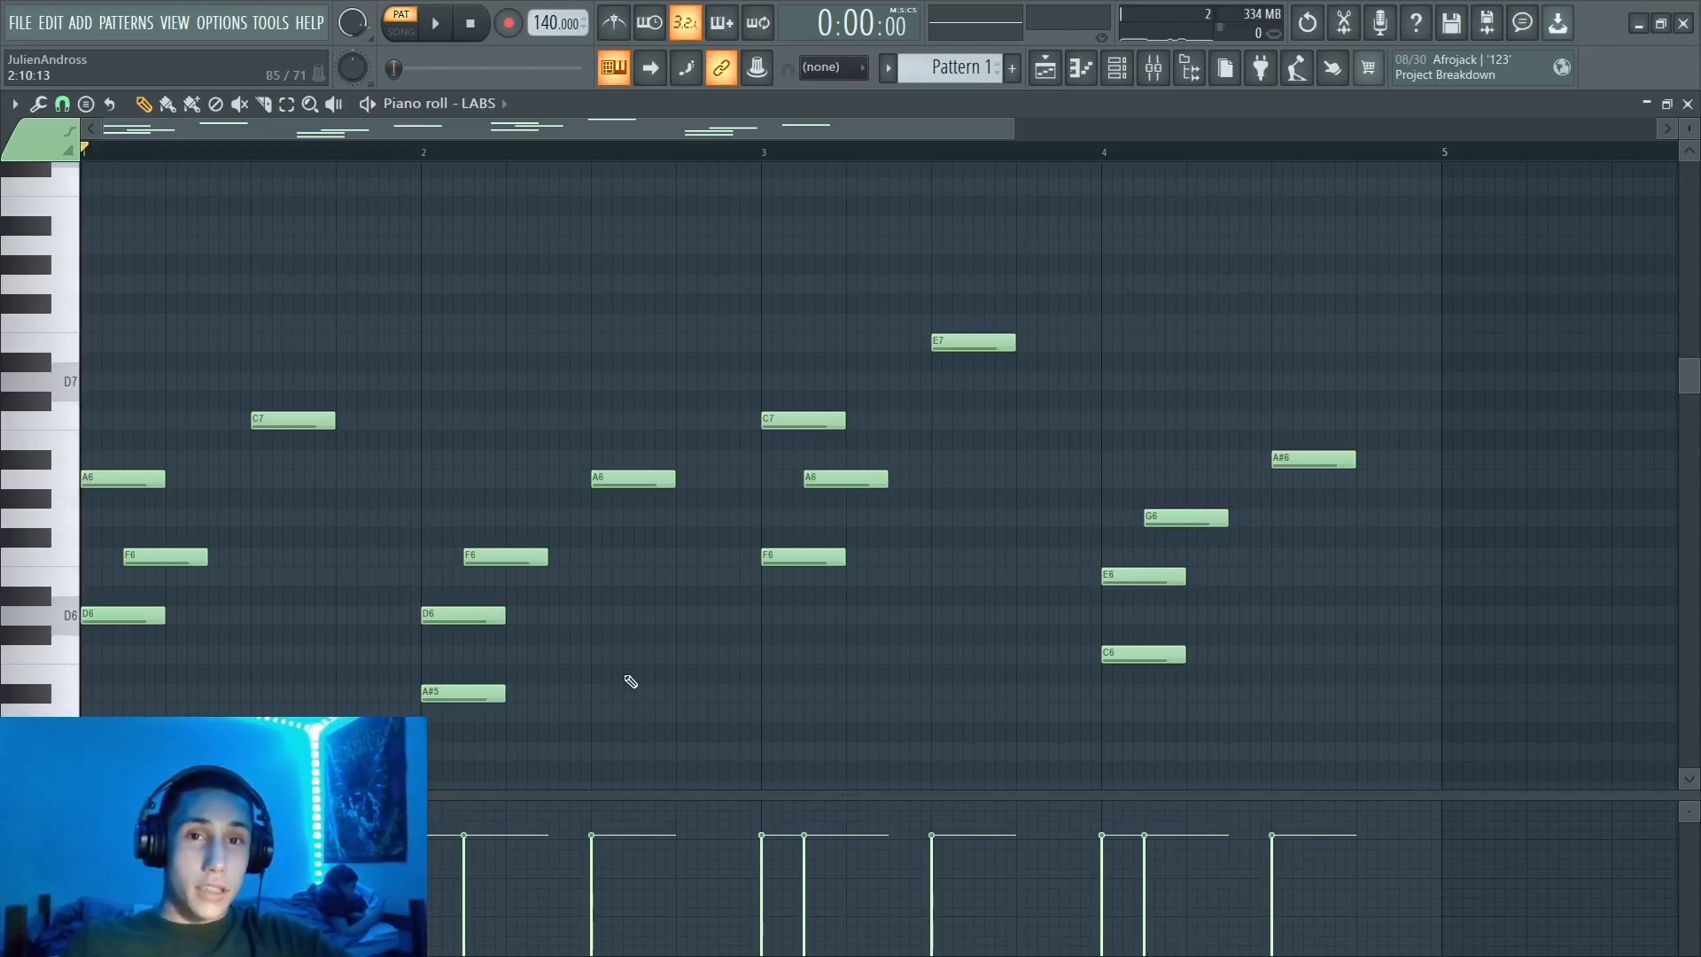
Lower the first chord's A6 and the third chord's C7 and E7 by one octave.
{"action": "left_click_drag", "start_coordinate": [626, 669], "coordinate": [414, 771]}
{"action": "key", "text": "ctrl+Up"}
{"action": "left_click_drag", "start_coordinate": [231, 450], "coordinate": [119, 490]}
{"action": "key", "text": "ctrl+Down"}
{"action": "left_click_drag", "start_coordinate": [1026, 320], "coordinate": [812, 450]}
{"action": "key", "text": "ctrl+Down"}
{"action": "key", "text": "ctrl+Down"}
{"action": "left_click", "coordinate": [765, 372], "text": "ctrl"}
Lower the fourth chord's G6 and A#6 and the first chord's C7 by one octave.
{"action": "left_click_drag", "start_coordinate": [1399, 393], "coordinate": [1165, 537]}
{"action": "key", "text": "ctrl+Down"}
{"action": "left_click", "coordinate": [1155, 452], "text": "ctrl"}
{"action": "scroll", "coordinate": [1146, 403], "scroll_direction": "down", "scroll_amount": 3}
{"action": "left_click_drag", "start_coordinate": [425, 199], "coordinate": [277, 288]}
{"action": "key", "text": "ctrl+Down"}
{"action": "left_click", "coordinate": [1113, 726], "text": "ctrl"}
Play back the pattern with its notes spread across different octaves.
{"action": "scroll", "coordinate": [1102, 730], "scroll_direction": "up", "scroll_amount": 1}
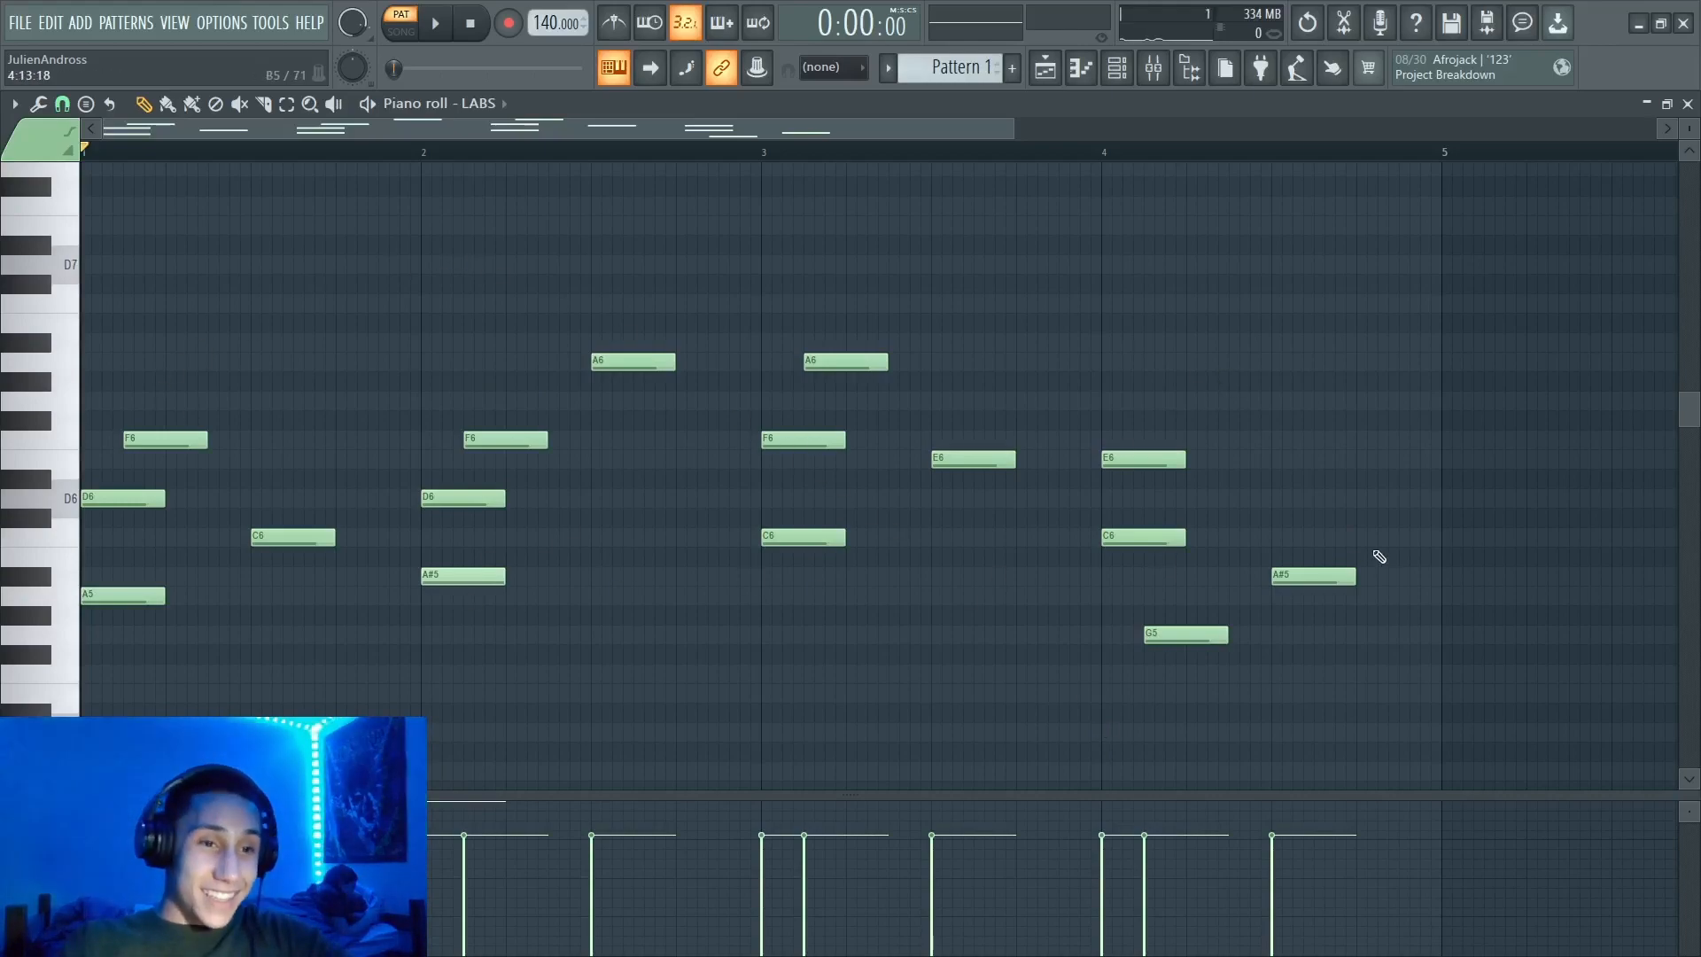
{"action": "key", "text": "space"}
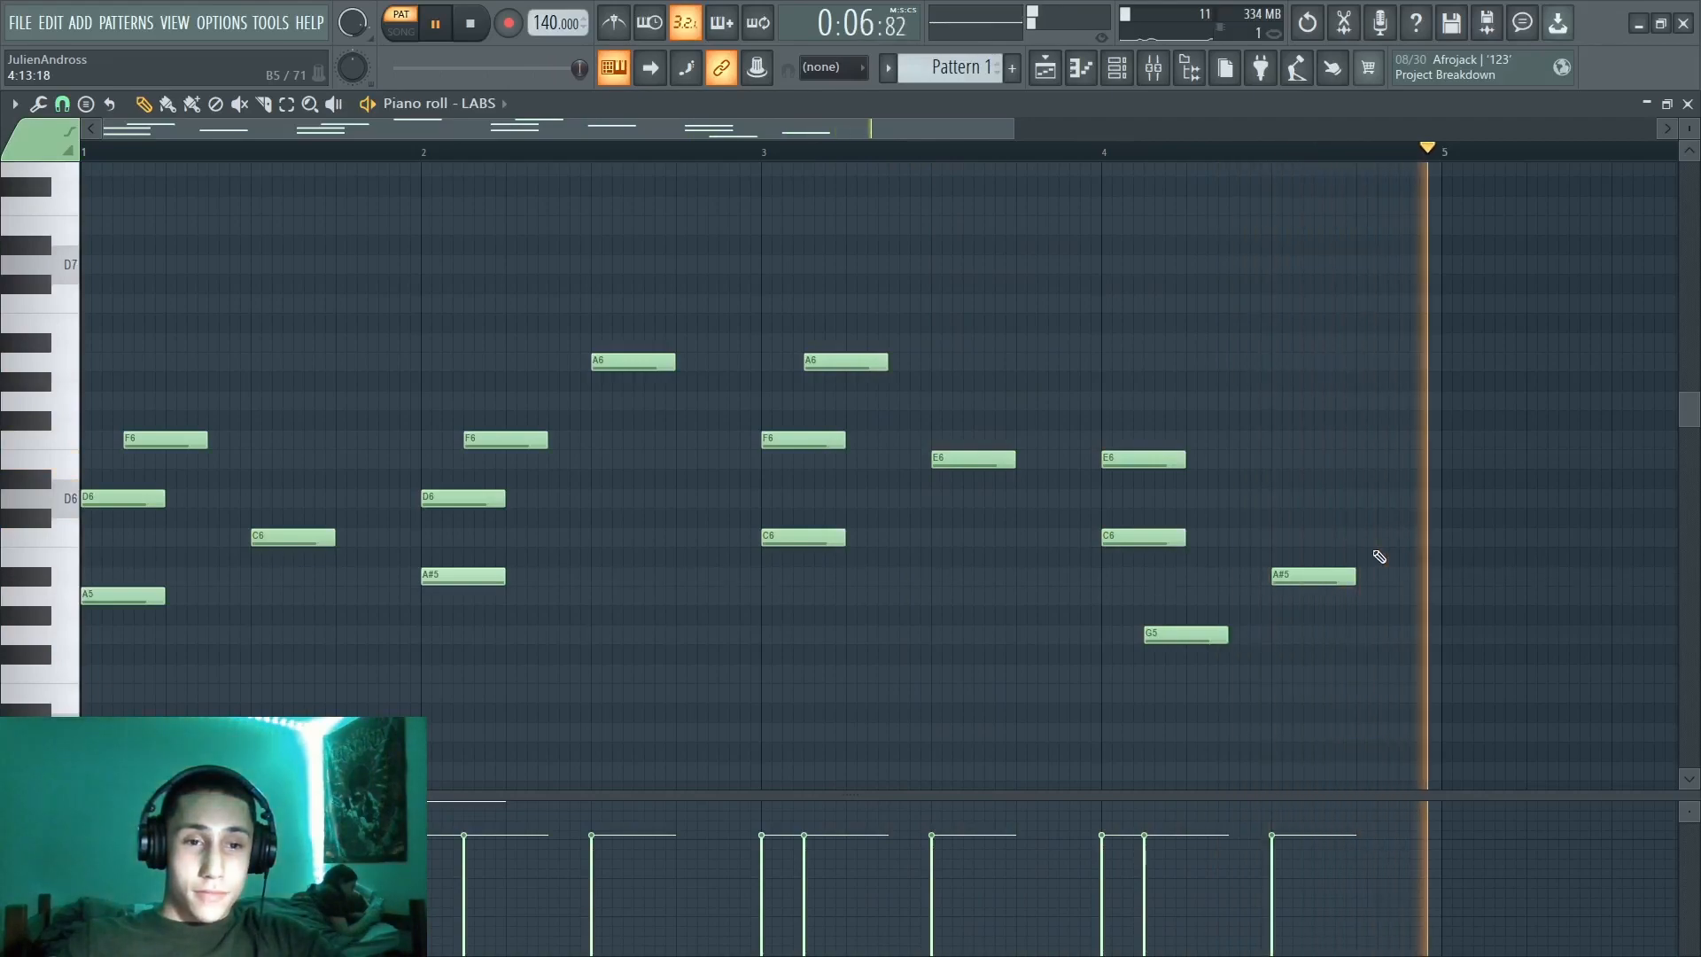
{"action": "key", "text": "space"}
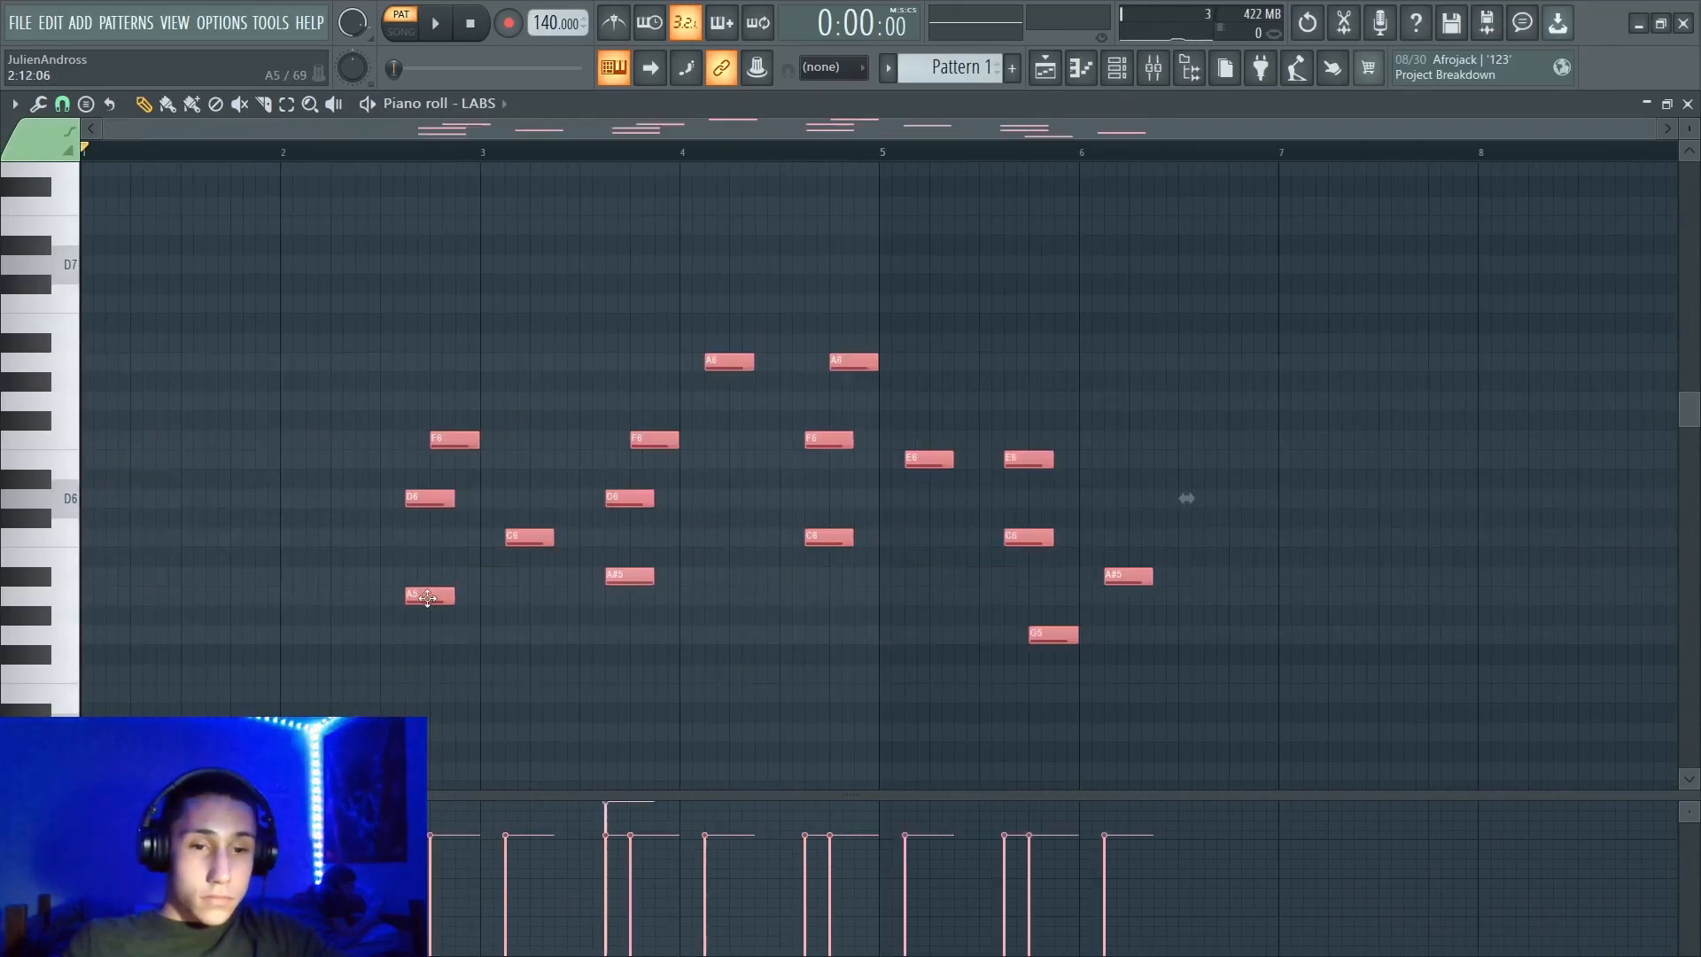
Move the whole four-bar pattern so that it starts at bar 5, and clear the selection.
{"action": "left_click_drag", "start_coordinate": [427, 598], "coordinate": [1666, 310]}
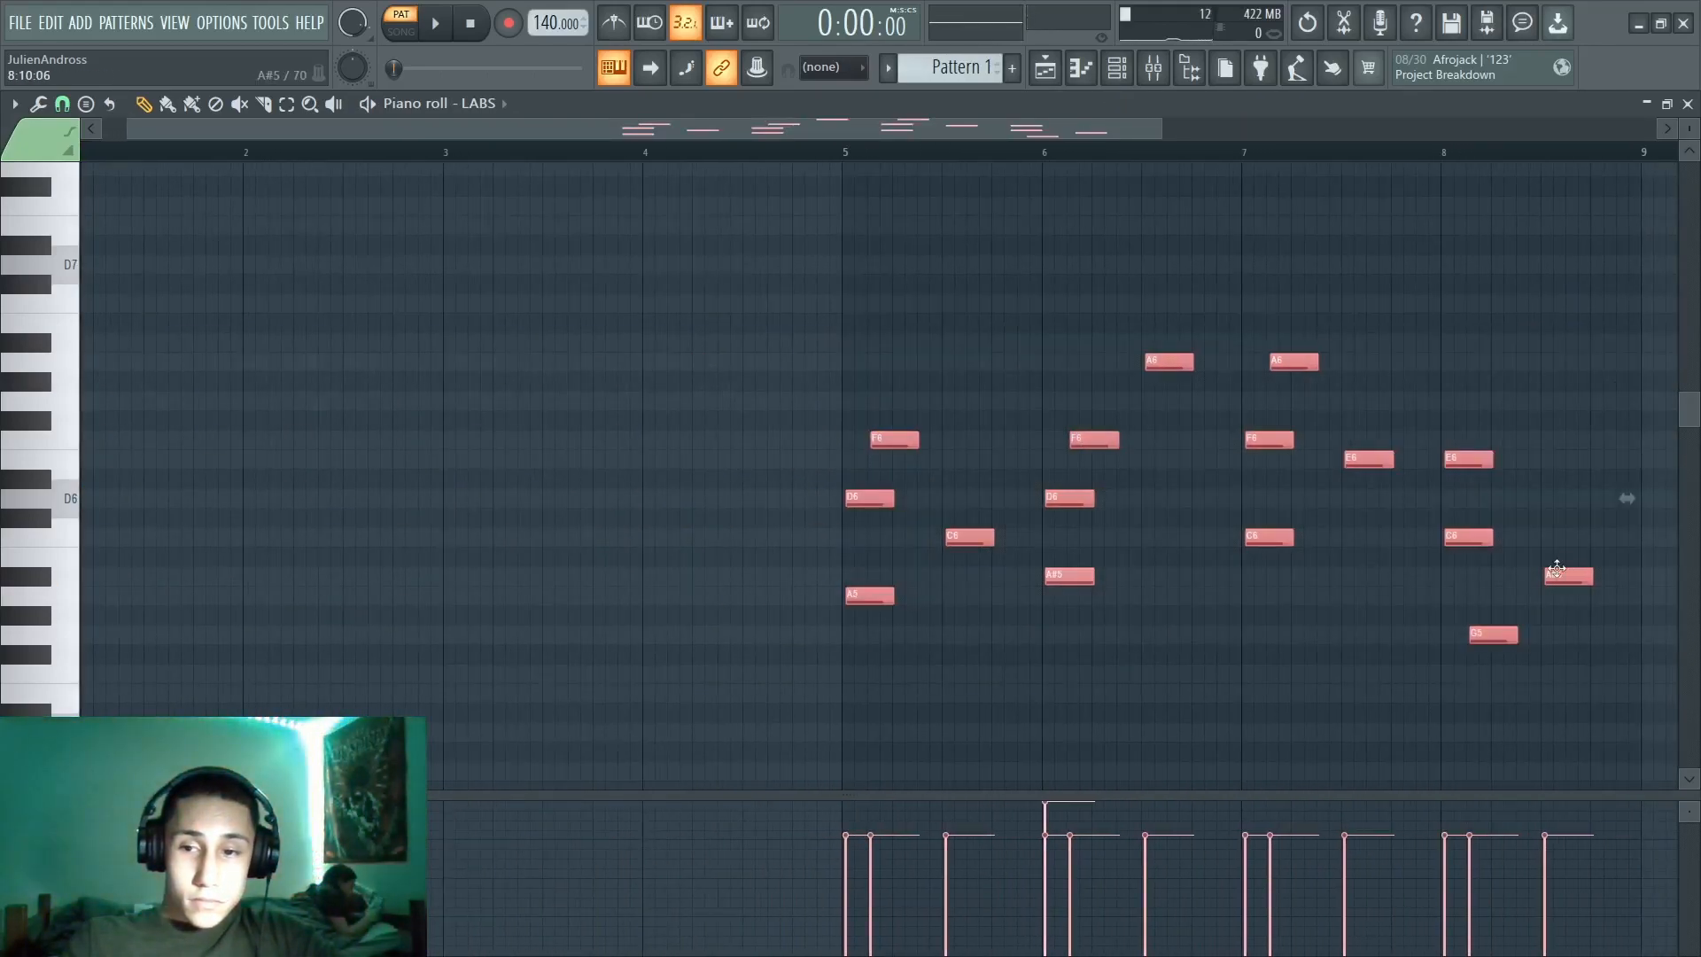
{"action": "left_click", "coordinate": [806, 434], "text": "ctrl"}
{"action": "scroll", "coordinate": [354, 496], "scroll_direction": "left", "scroll_amount": 1}
Add a D6, F6 and A6 chord at bar 1 and an A#5, D6 and F6 chord at bar 2.
{"action": "left_click", "coordinate": [88, 498]}
{"action": "left_click", "coordinate": [89, 440]}
{"action": "left_click", "coordinate": [88, 362]}
{"action": "left_click", "coordinate": [284, 576]}
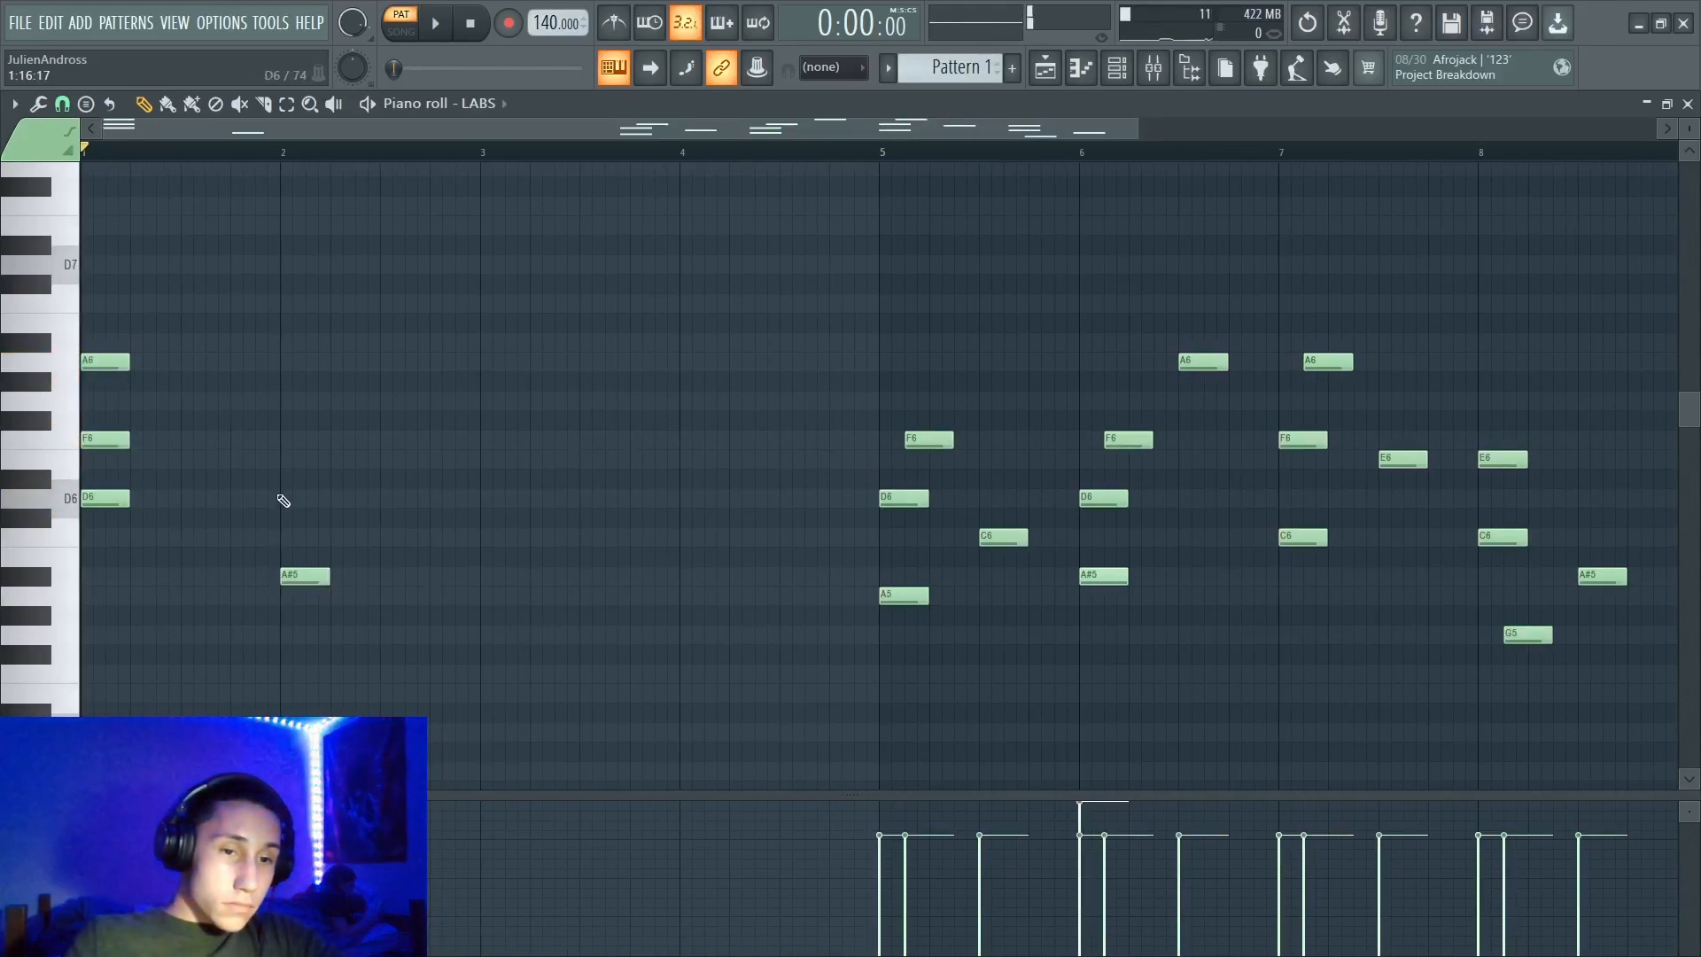
Add an F6, A6 and C7 chord at bar 3 and a C6, E6 and G6 chord at bar 4.
{"action": "left_click_drag", "start_coordinate": [480, 537], "coordinate": [482, 440]}
{"action": "left_click", "coordinate": [482, 362]}
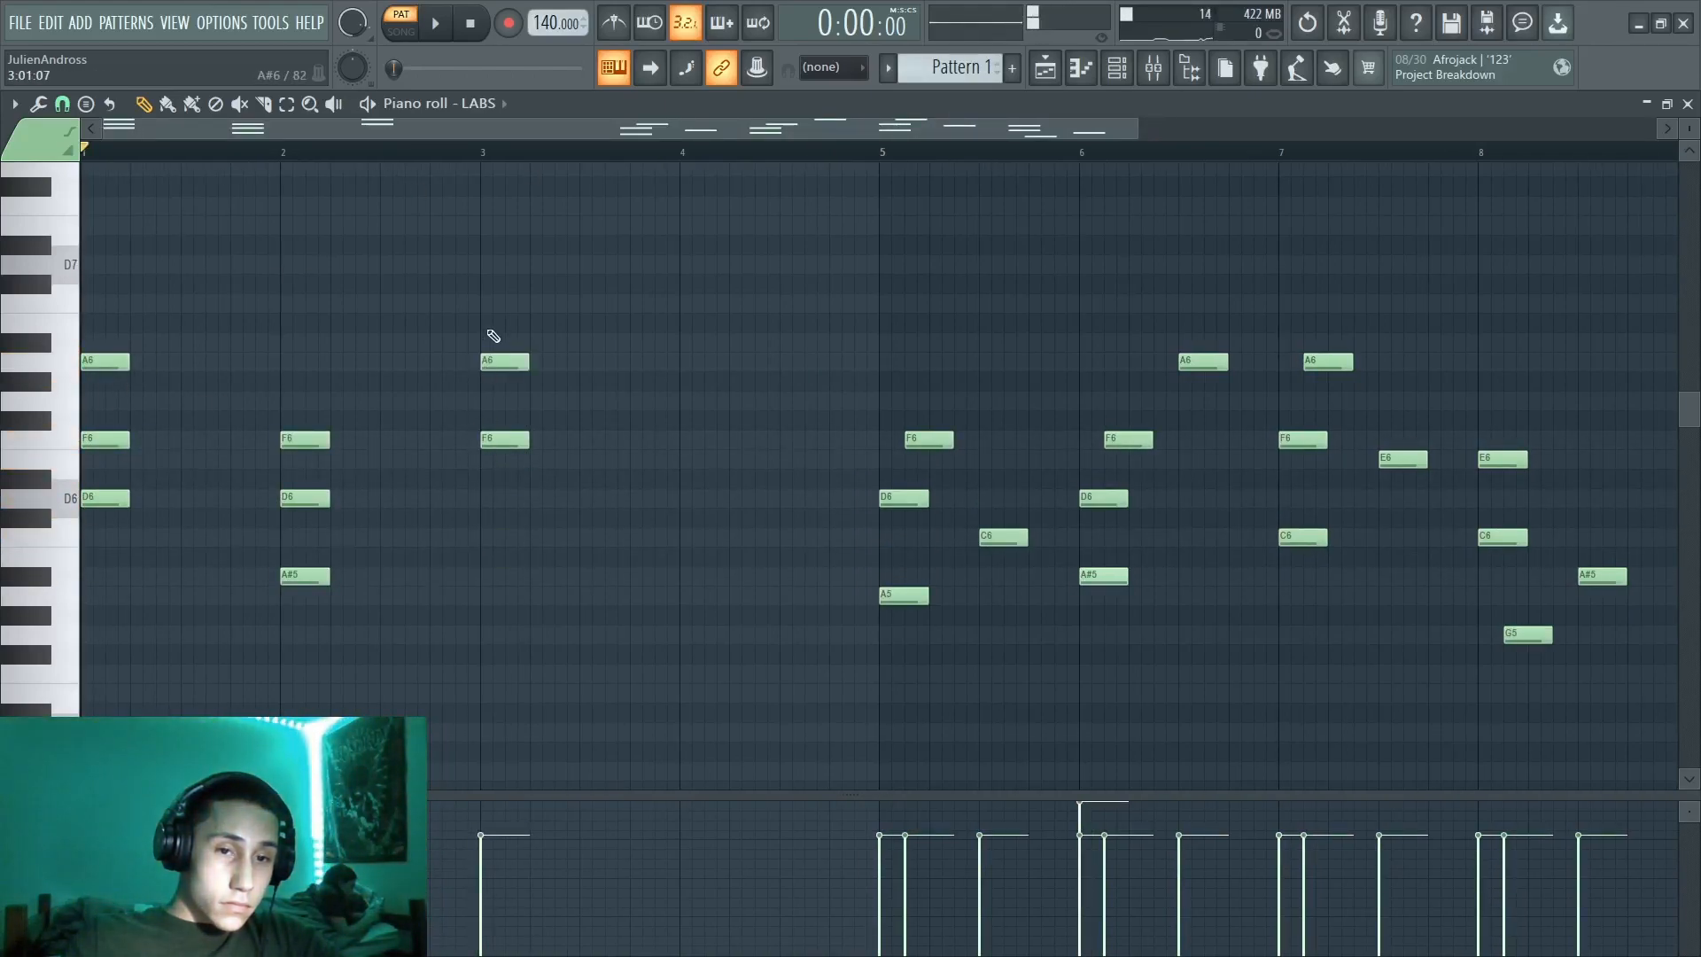
{"action": "left_click", "coordinate": [481, 303]}
{"action": "left_click_drag", "start_coordinate": [691, 496], "coordinate": [691, 535]}
{"action": "left_click", "coordinate": [692, 457]}
{"action": "left_click", "coordinate": [691, 401]}
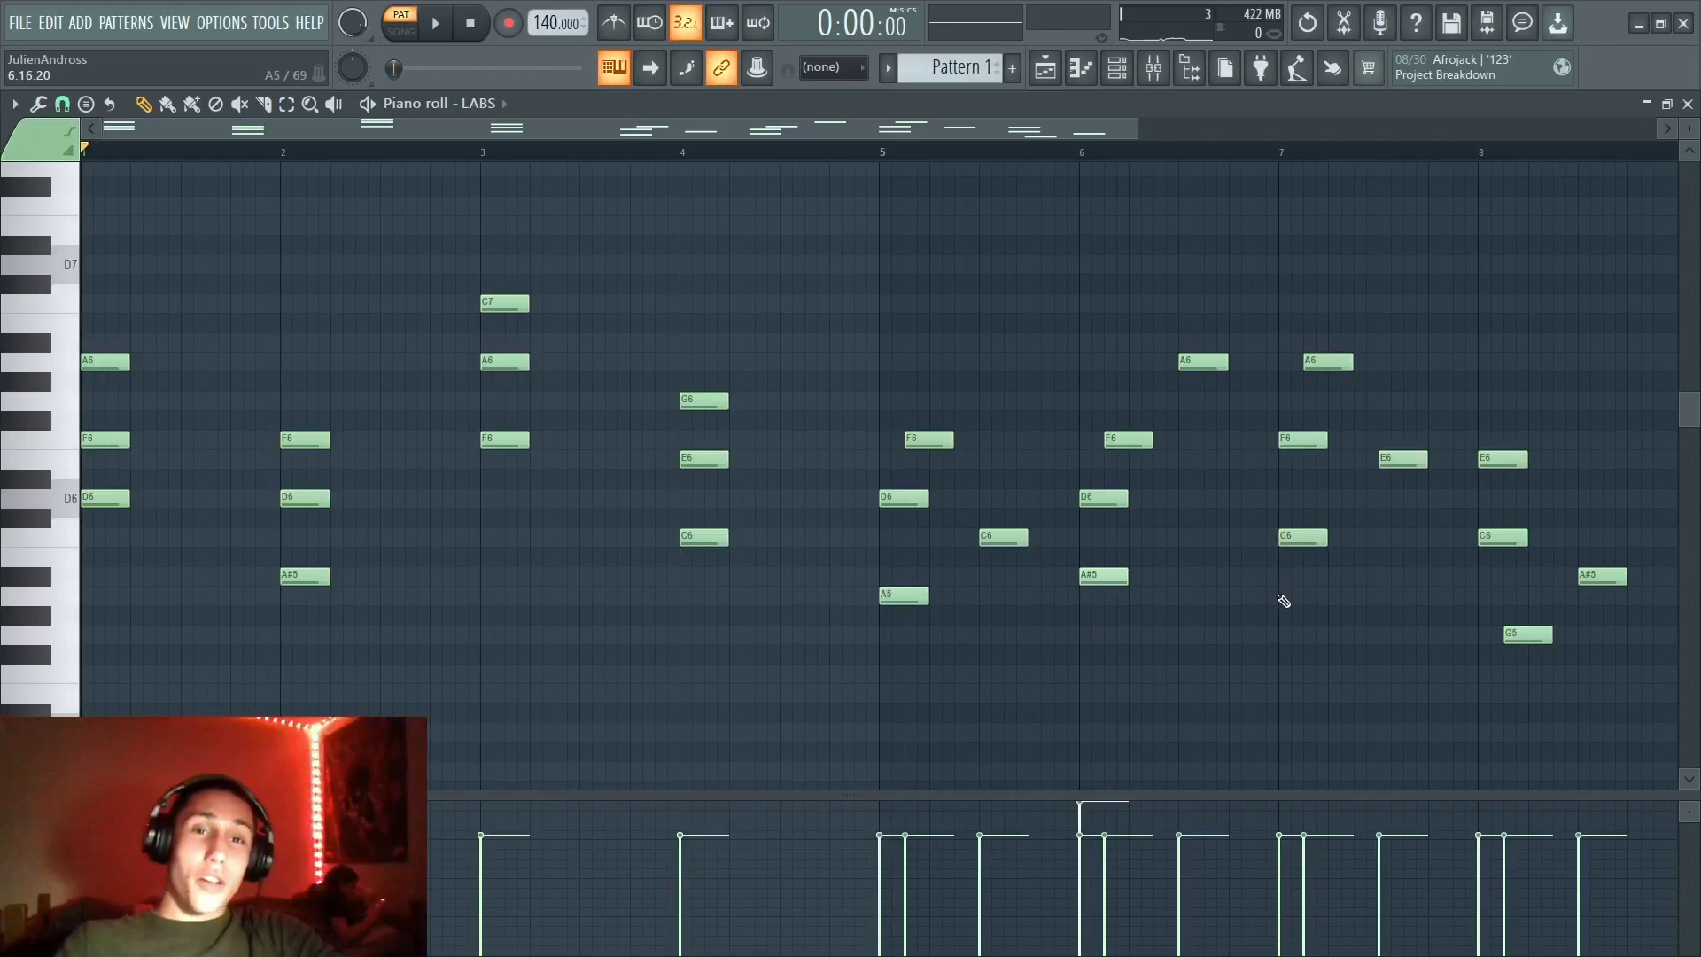
Play back the plain chords followed by the reworked pattern for comparison.
{"action": "key", "text": "space"}
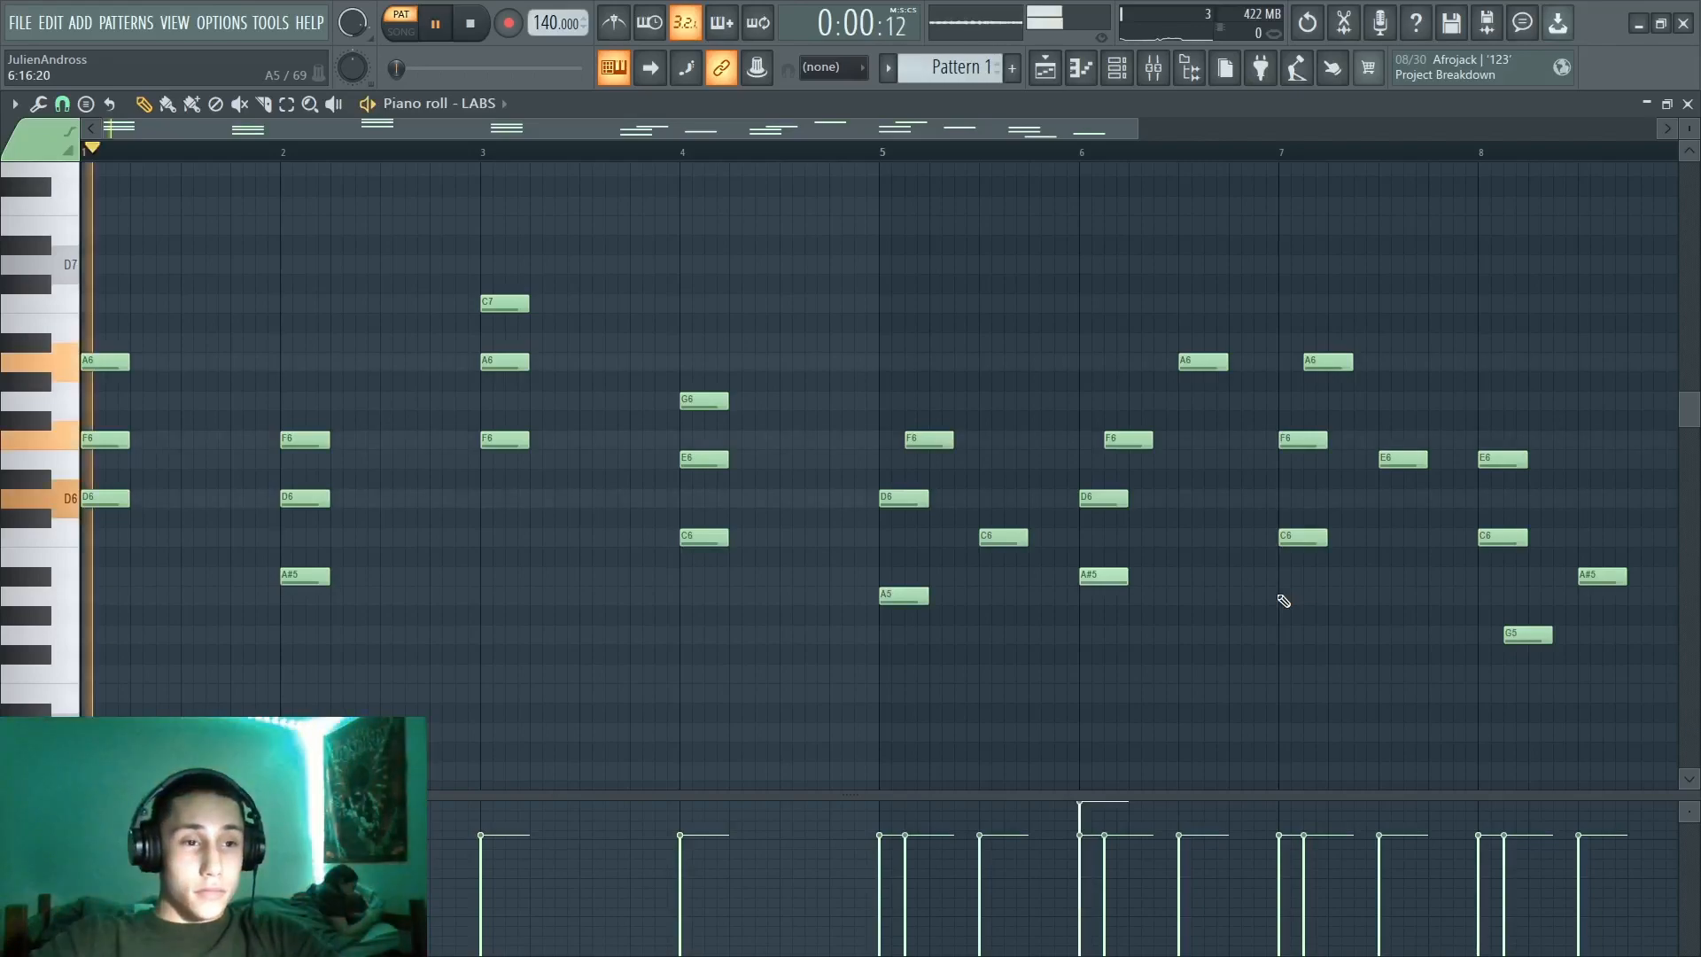